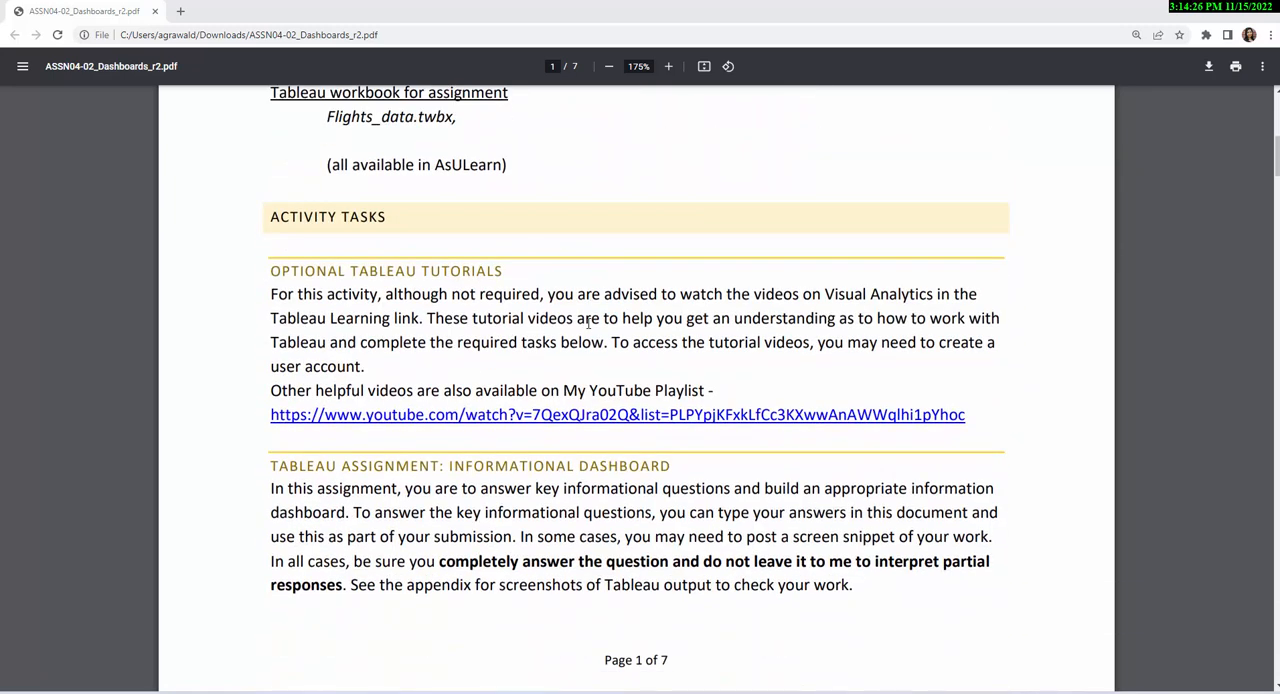
{"action": "scroll", "coordinate": [588, 322], "scroll_direction": "down", "scroll_amount": 5}
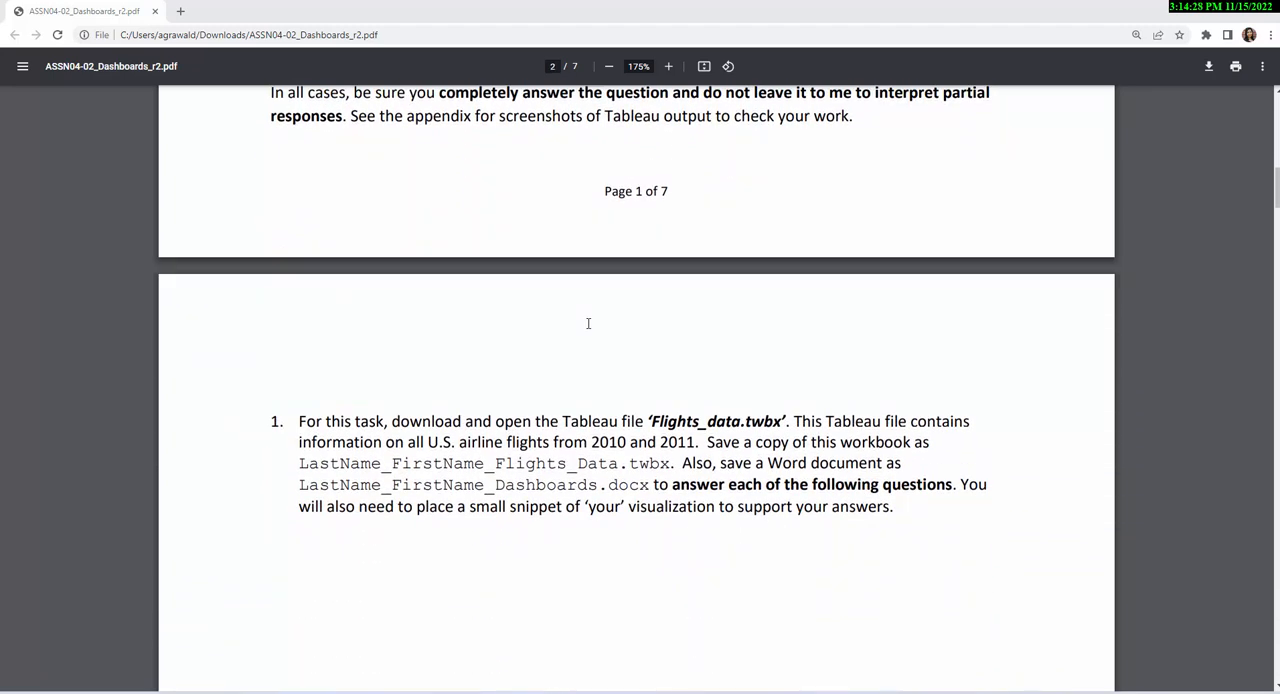
- Read the assignment's introduction and task 1, noting the required file names for the Tableau workbook copy and the Word document
{"action": "scroll", "coordinate": [588, 322], "scroll_direction": "up", "scroll_amount": 2}
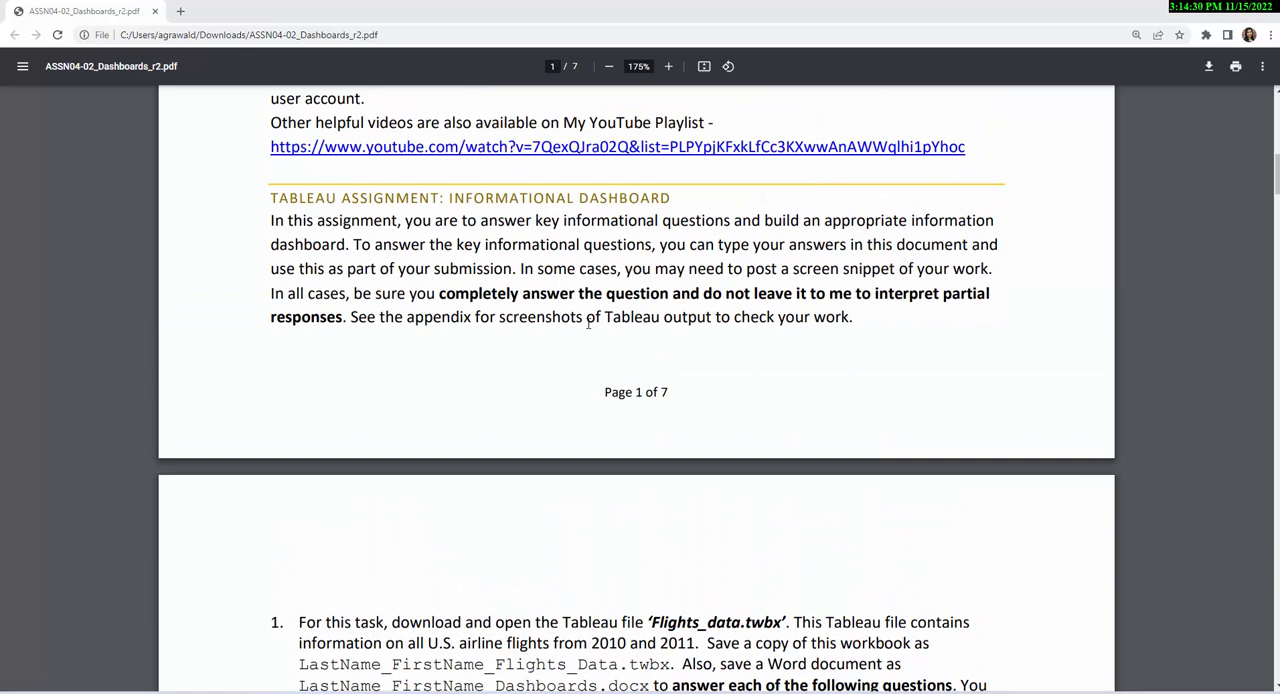
{"action": "scroll", "coordinate": [588, 322], "scroll_direction": "down", "scroll_amount": 5}
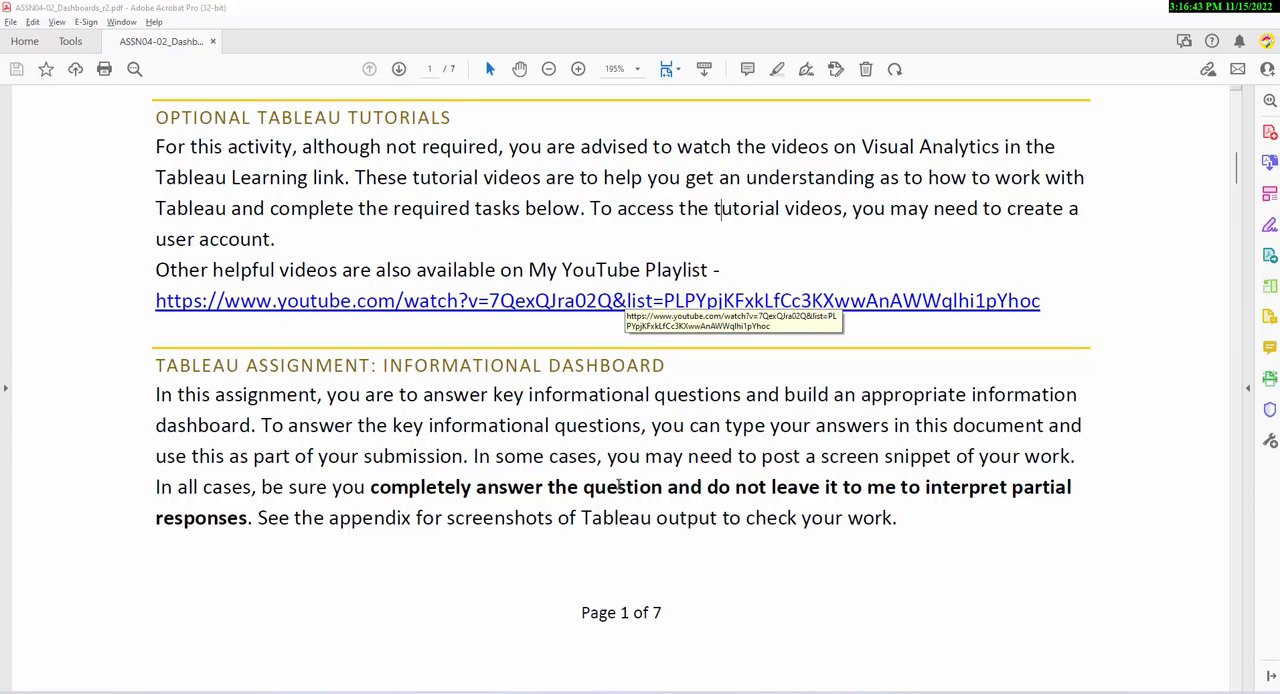
{"action": "scroll", "coordinate": [618, 484], "scroll_direction": "down", "scroll_amount": 10}
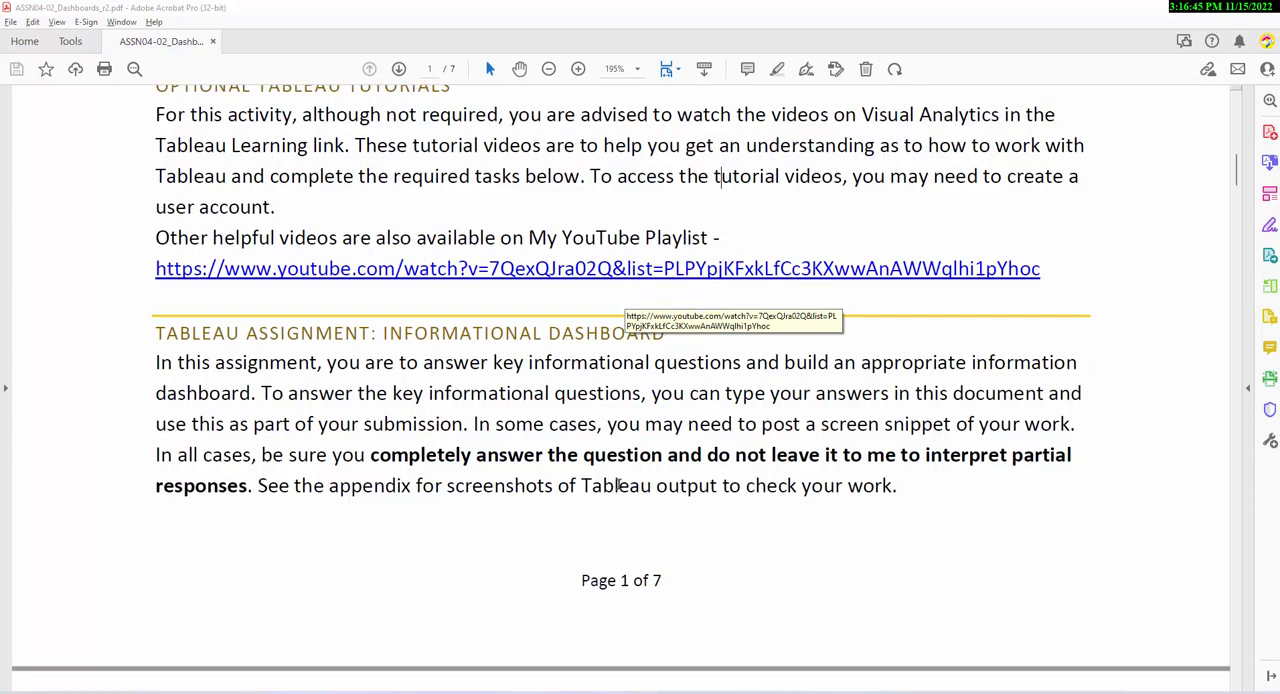
{"action": "scroll", "coordinate": [618, 484], "scroll_direction": "down", "scroll_amount": 4}
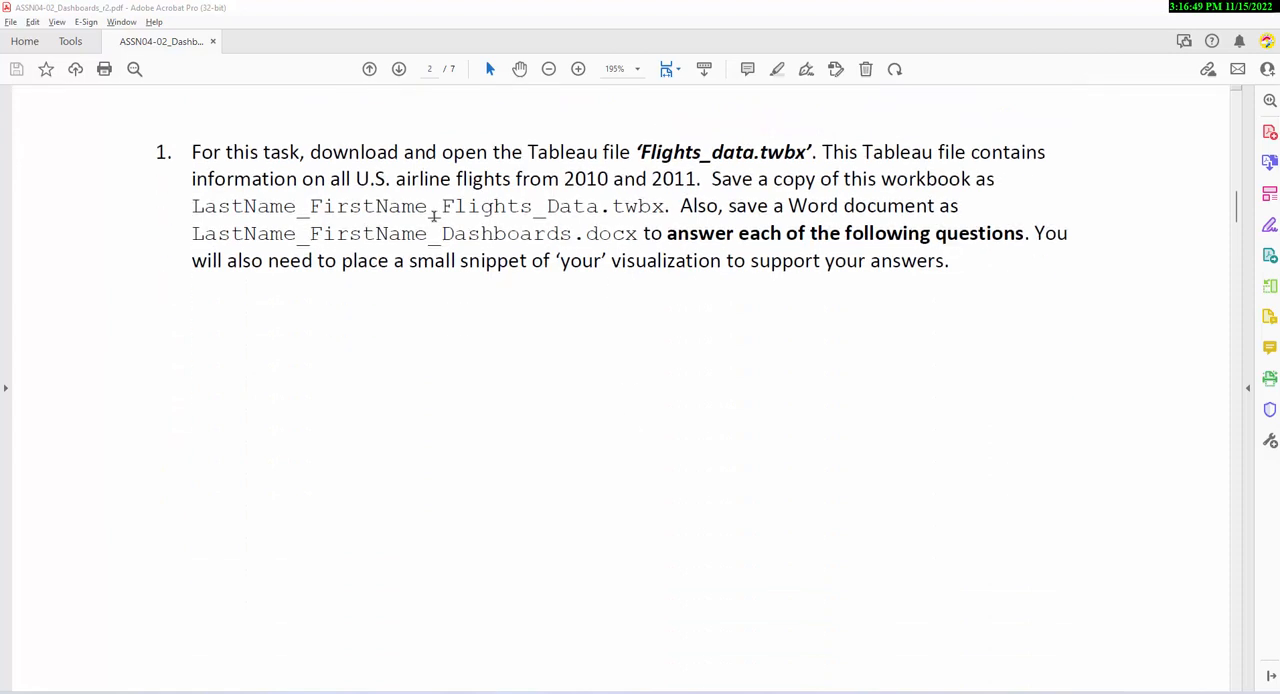
{"action": "left_click_drag", "start_coordinate": [194, 208], "coordinate": [666, 208]}
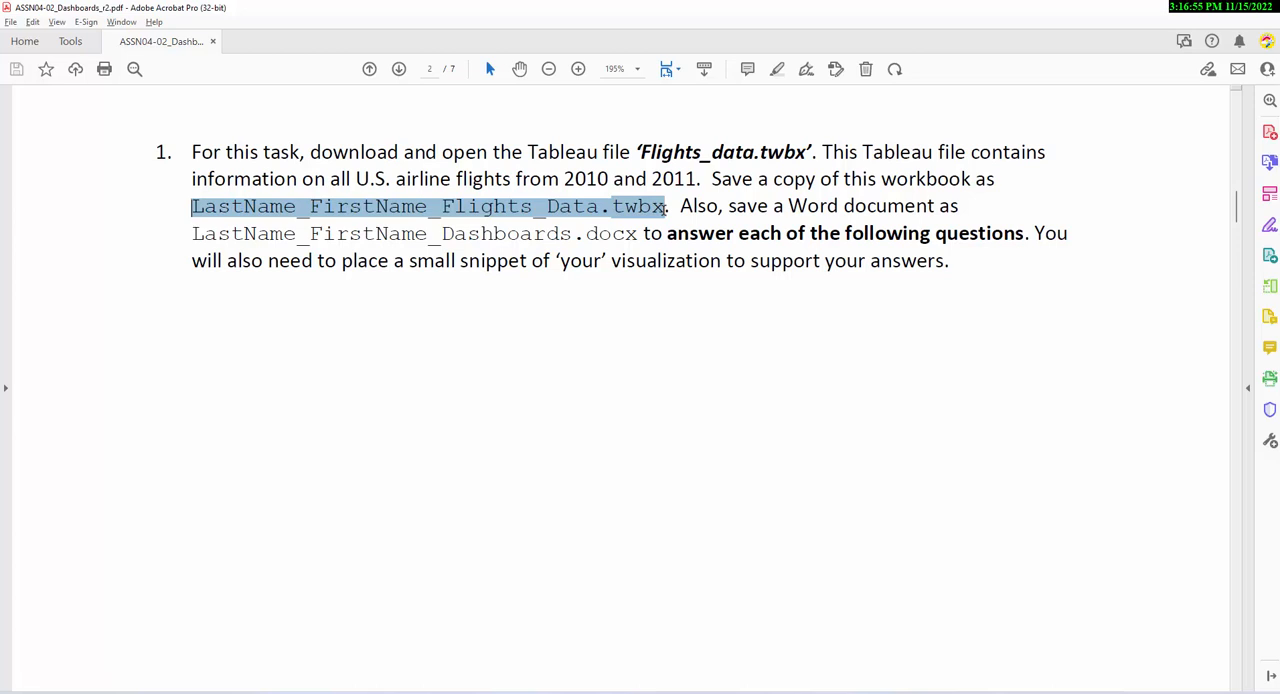
{"action": "left_click_drag", "start_coordinate": [665, 208], "coordinate": [667, 212]}
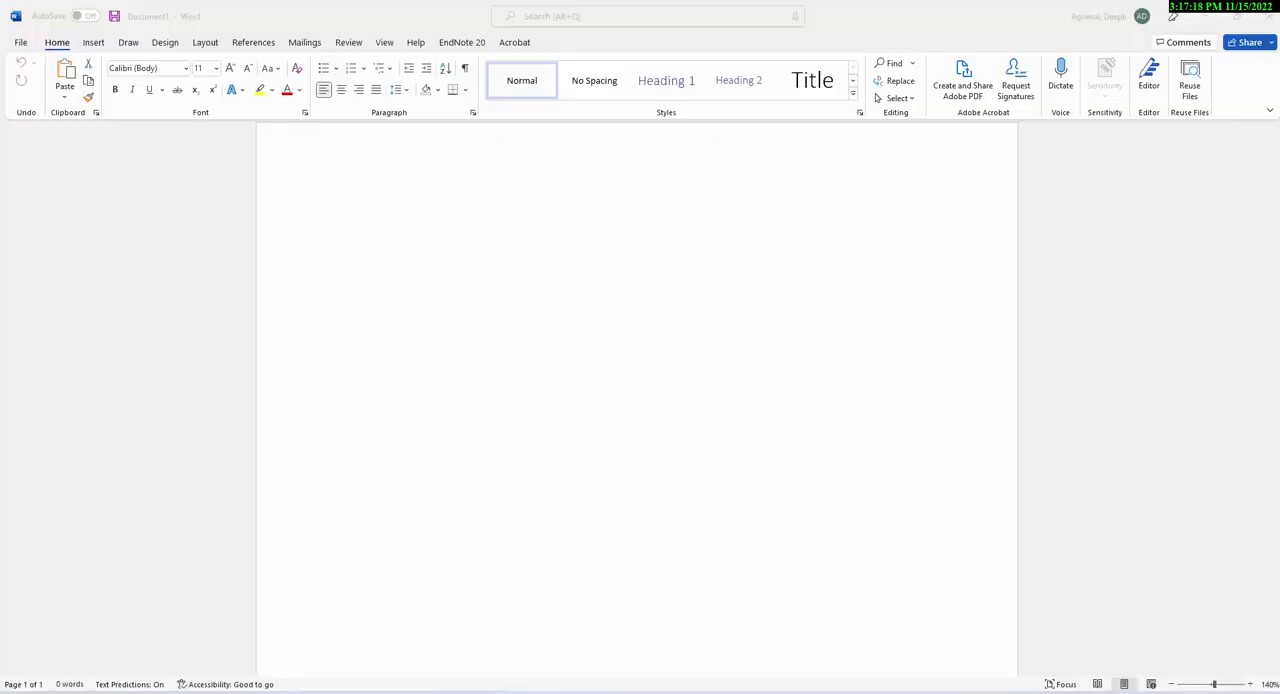
- In Word, save the blank document to the OneDrive Documents folder, named with the student's last and first name followed by _Dashboard
{"action": "left_click", "coordinate": [19, 44]}
{"action": "left_click", "coordinate": [45, 219]}
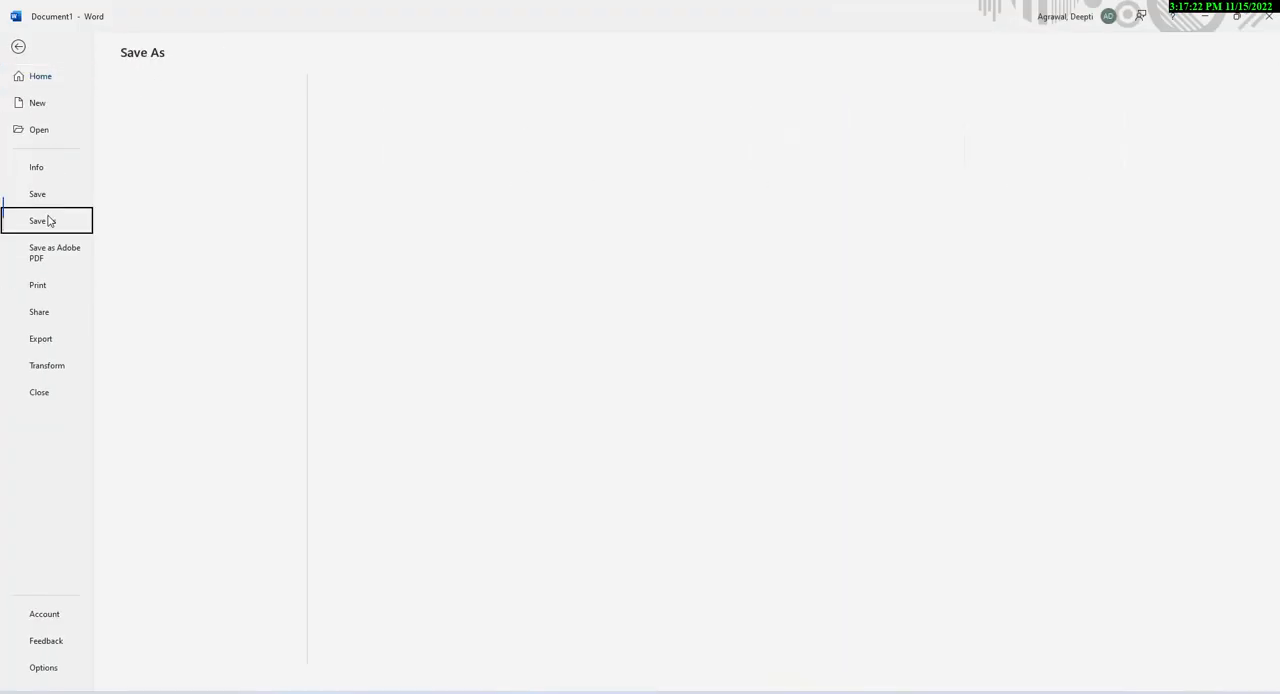
{"action": "left_click", "coordinate": [415, 151]}
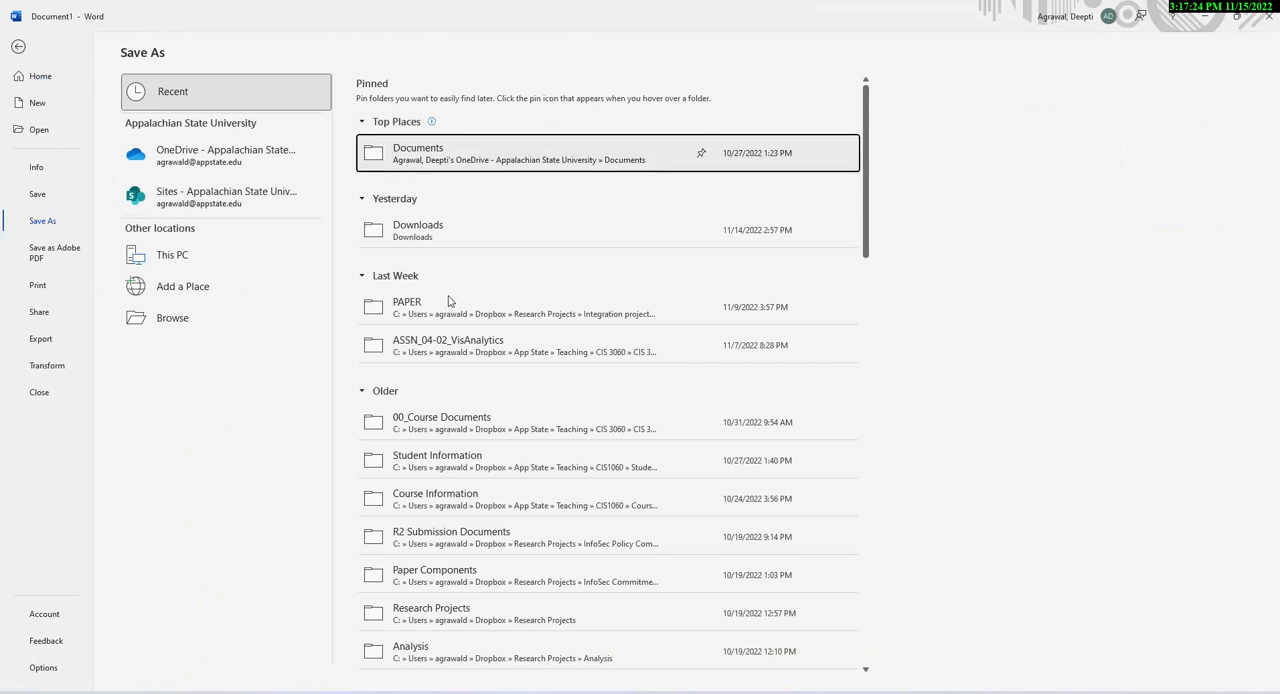
{"action": "left_click", "coordinate": [481, 159]}
{"action": "key", "text": "Return"}
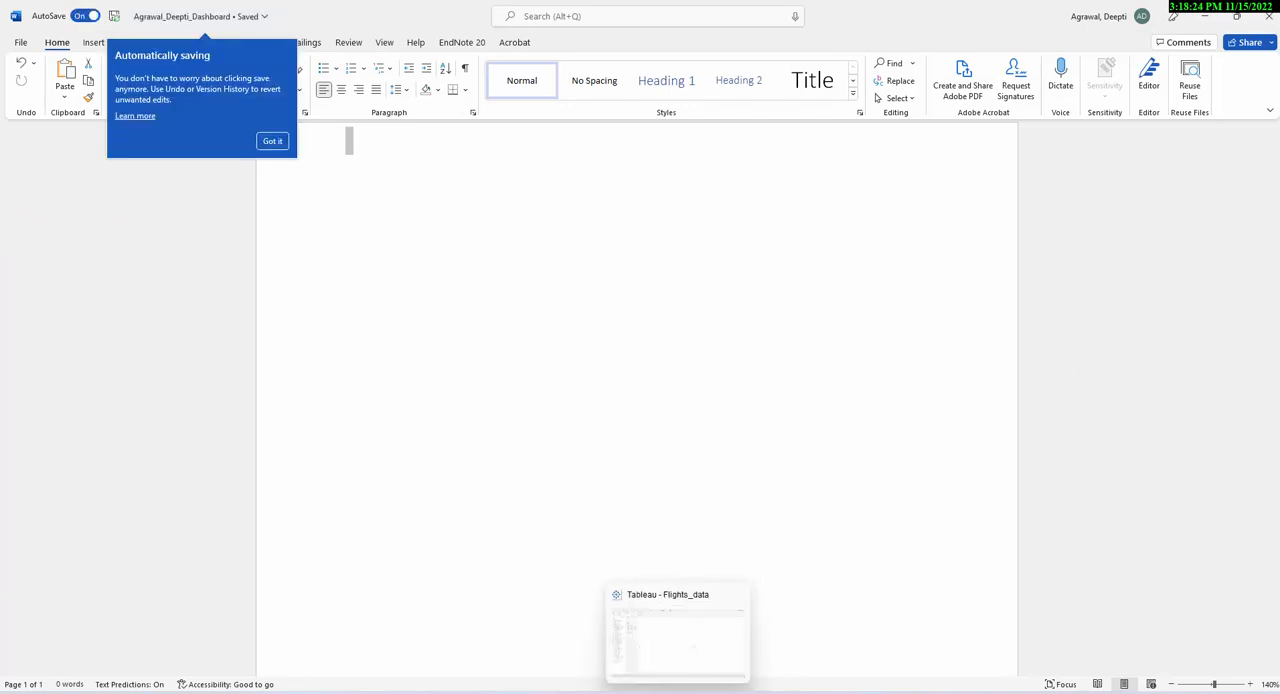
- Switch to Tableau and save a packaged workbook copy (.twbx) in Documents, named with the student's last and first name plus _Flights_data
{"action": "left_click", "coordinate": [670, 630]}
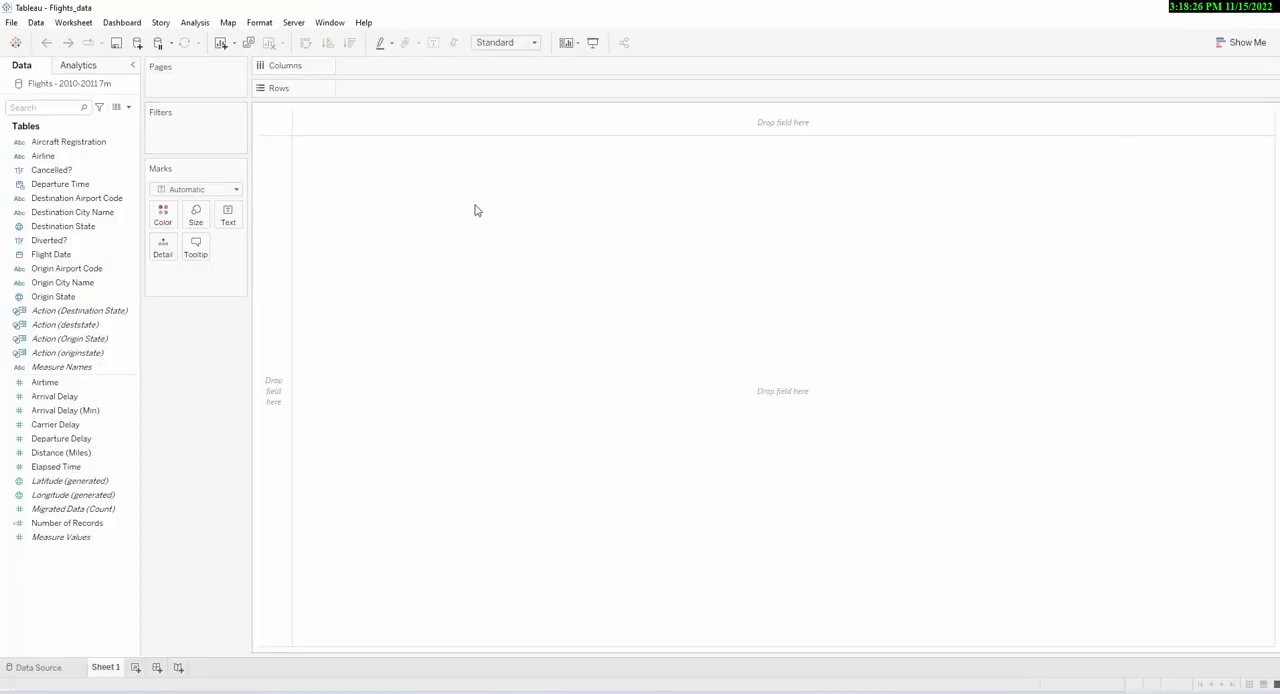
{"action": "left_click", "coordinate": [11, 22]}
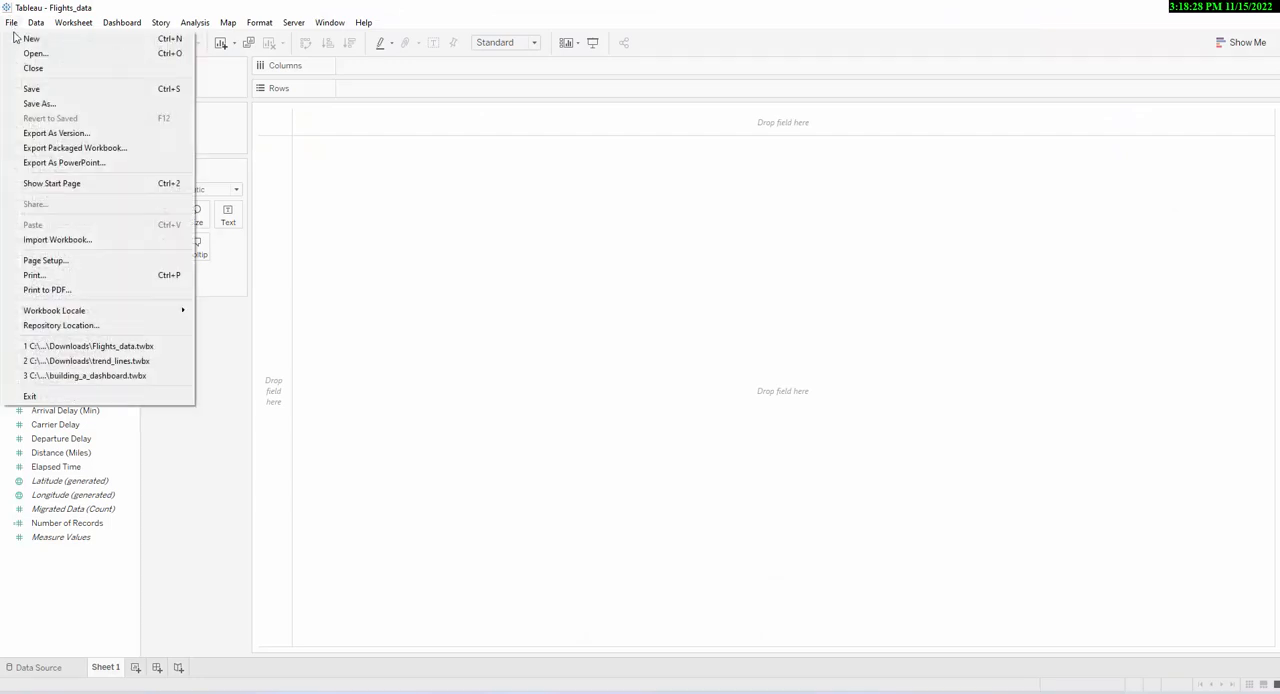
{"action": "left_click", "coordinate": [35, 100]}
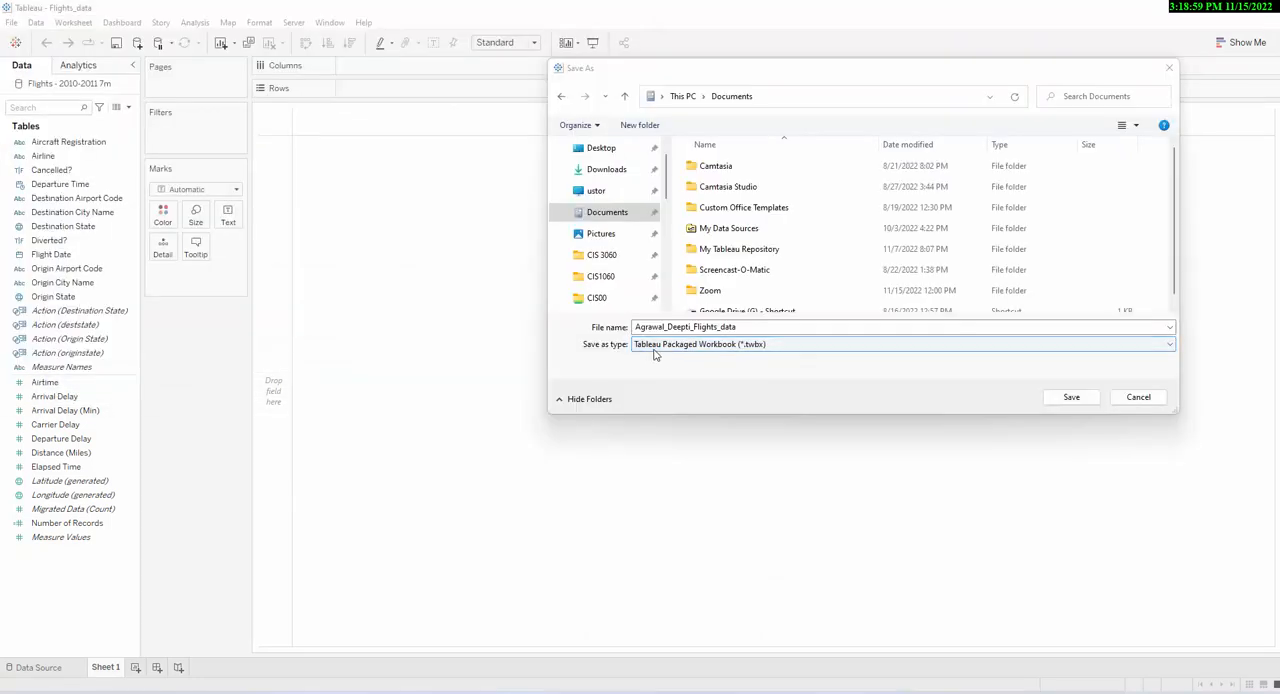
{"action": "left_click", "coordinate": [774, 349]}
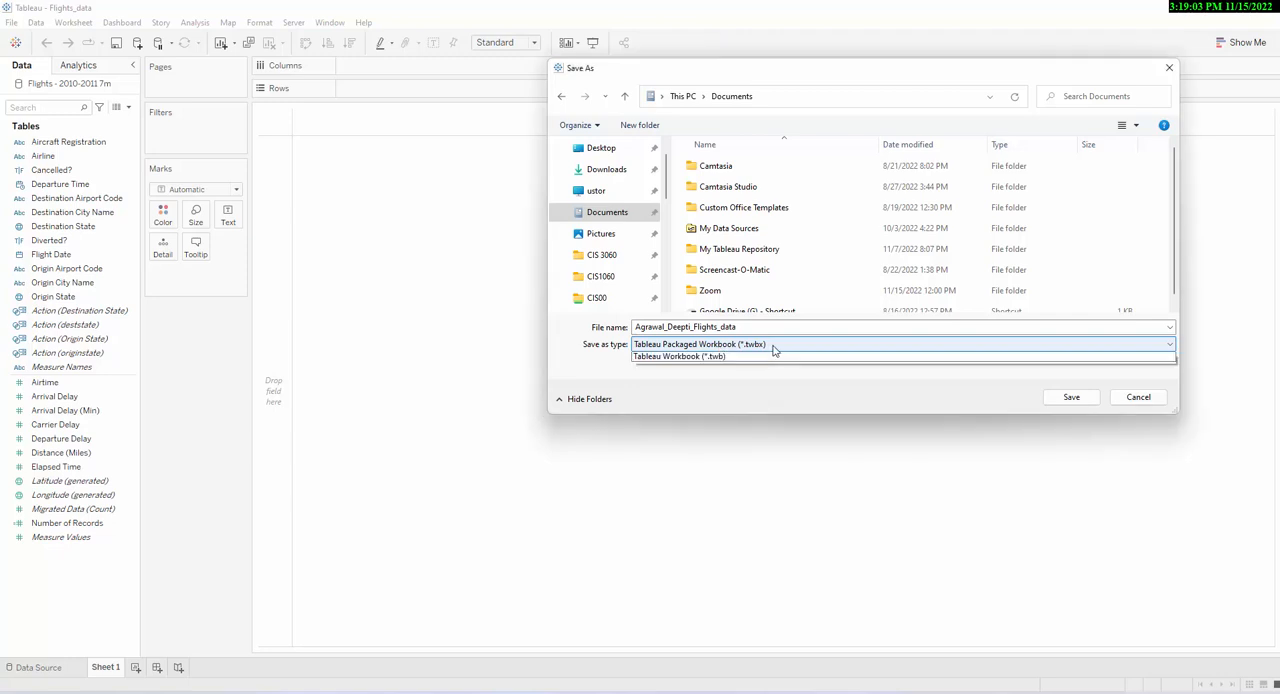
{"action": "left_click", "coordinate": [757, 364]}
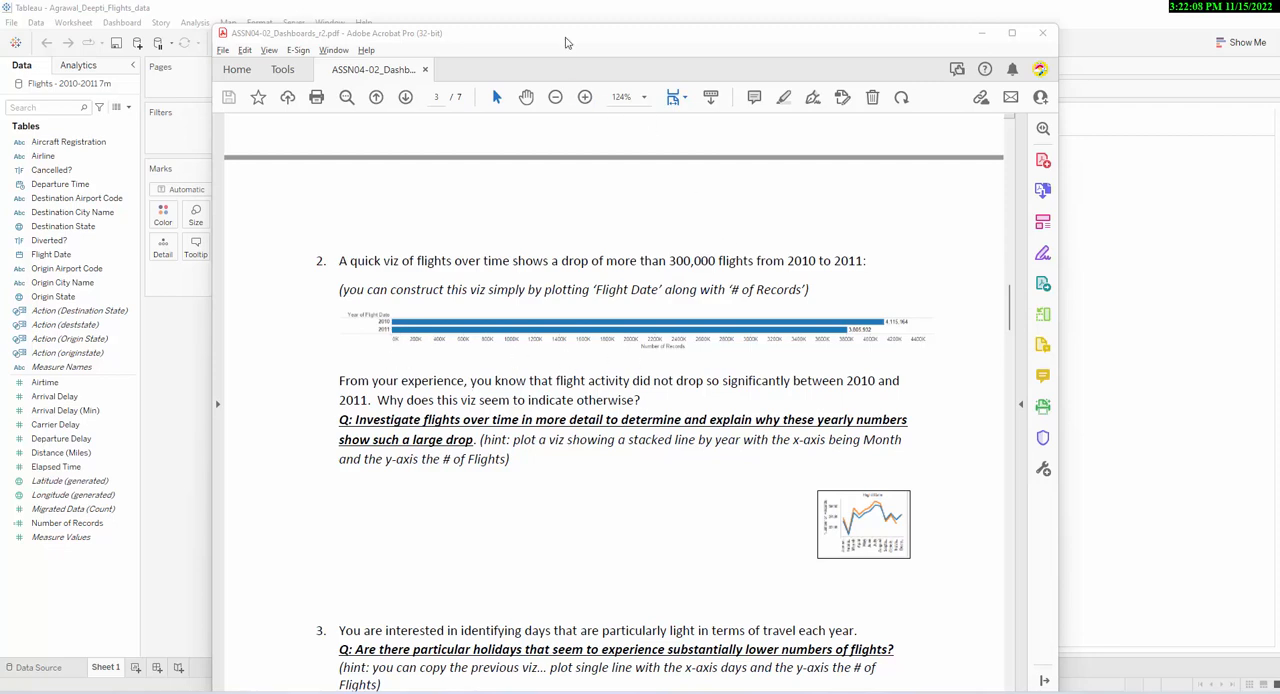
- Move the assignment PDF aside and plot Number of Records on Columns against the year of Flight Date on Rows
{"action": "left_click_drag", "start_coordinate": [568, 36], "coordinate": [1279, 57]}
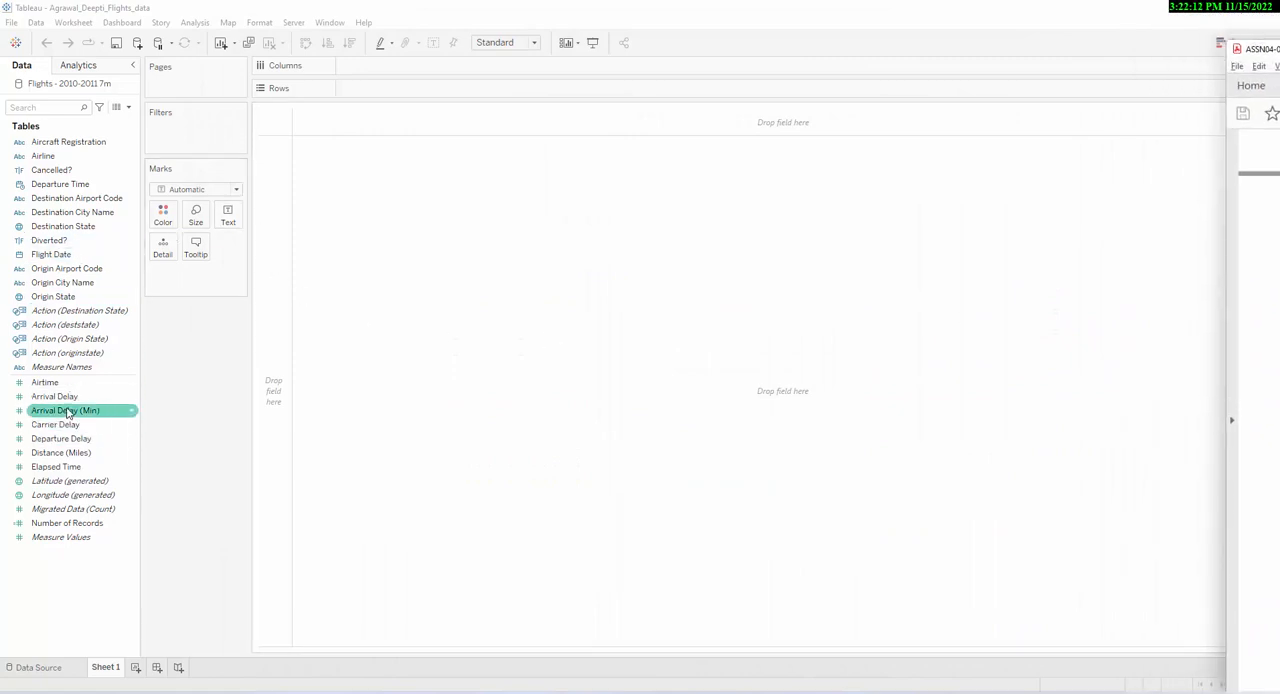
{"action": "left_click", "coordinate": [87, 526]}
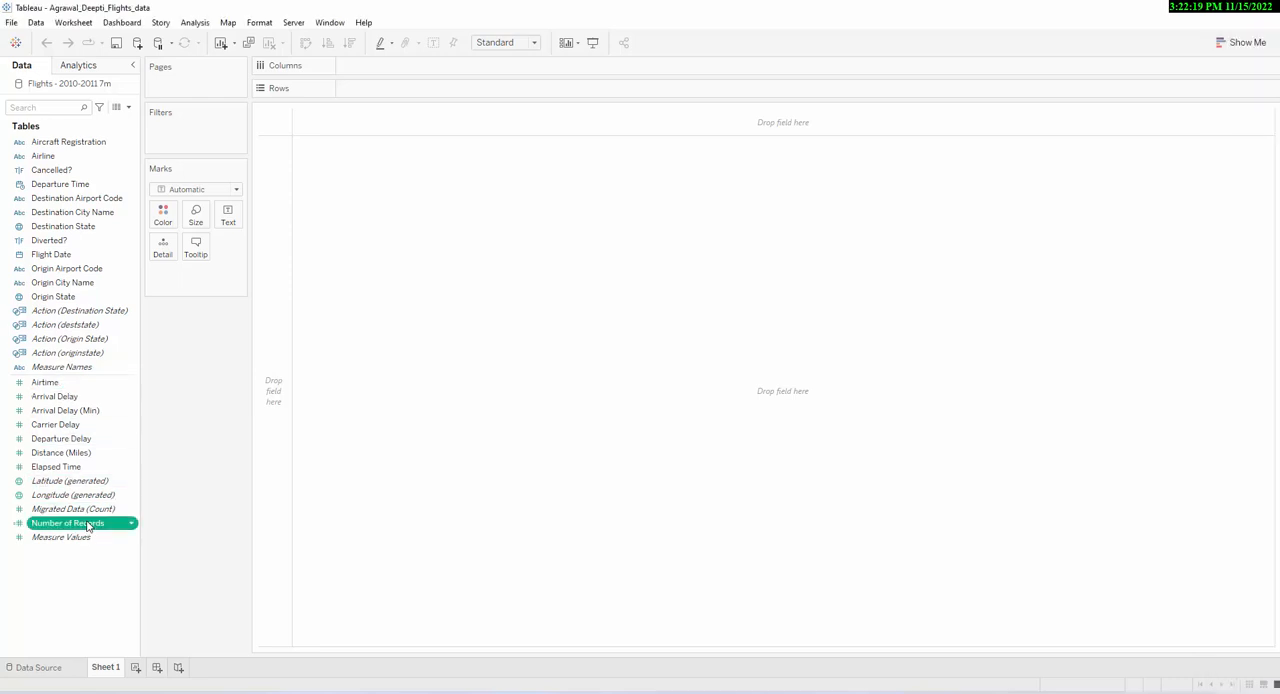
{"action": "left_click", "coordinate": [87, 526]}
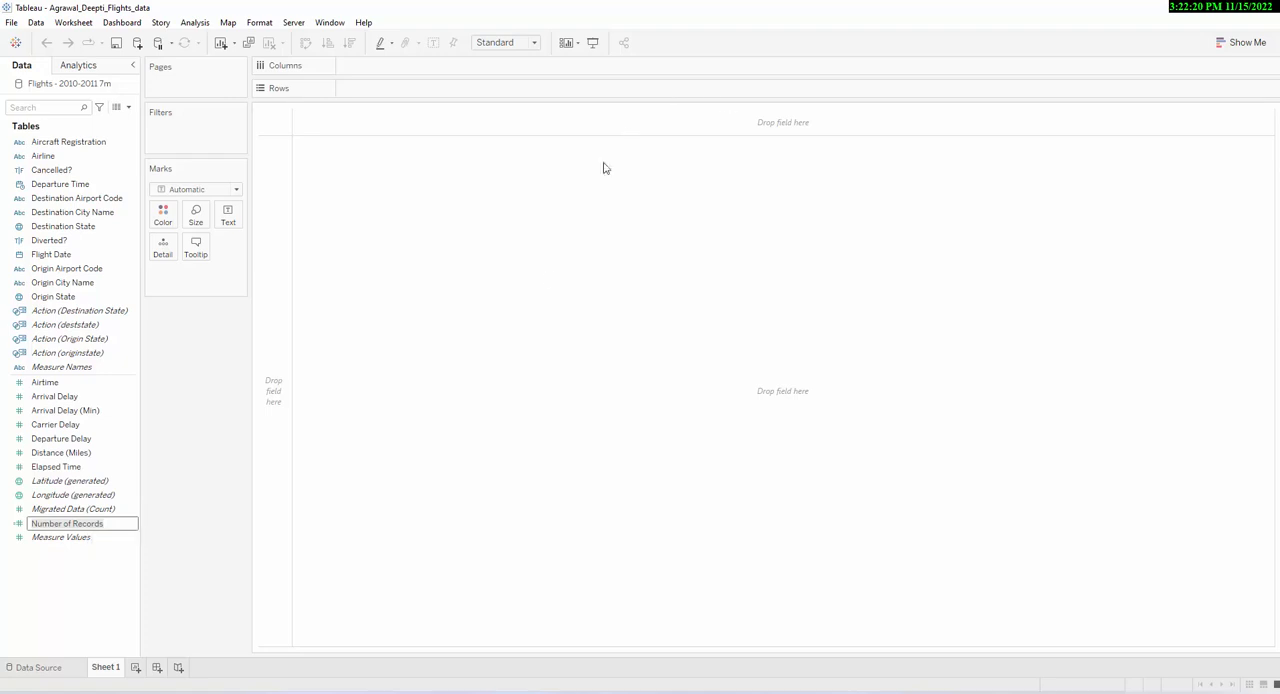
{"action": "left_click_drag", "start_coordinate": [86, 523], "coordinate": [478, 68]}
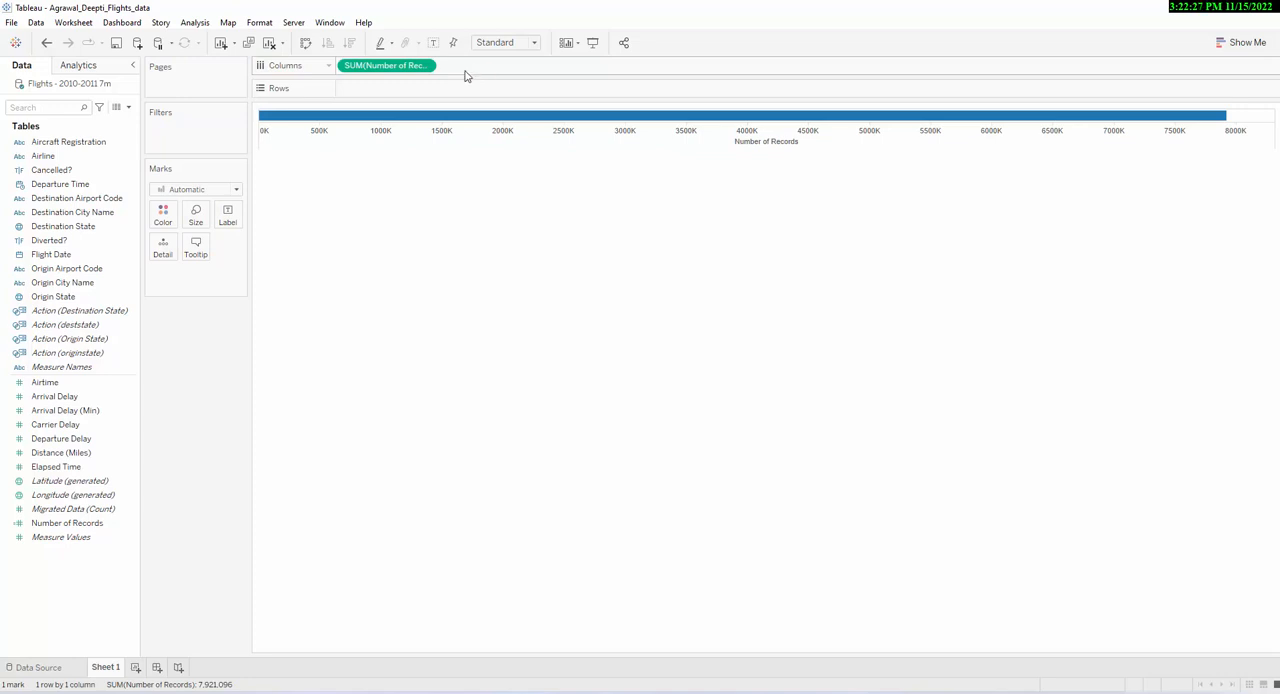
{"action": "left_click", "coordinate": [55, 257]}
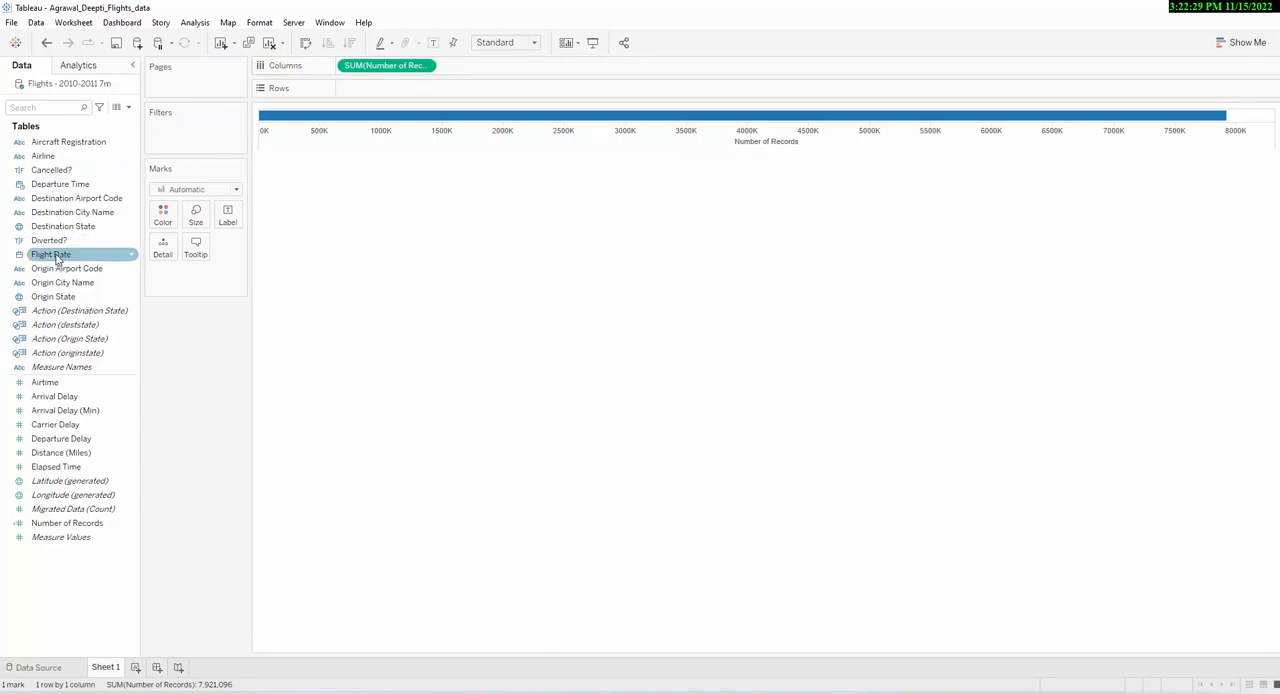
{"action": "left_click_drag", "start_coordinate": [57, 259], "coordinate": [372, 92]}
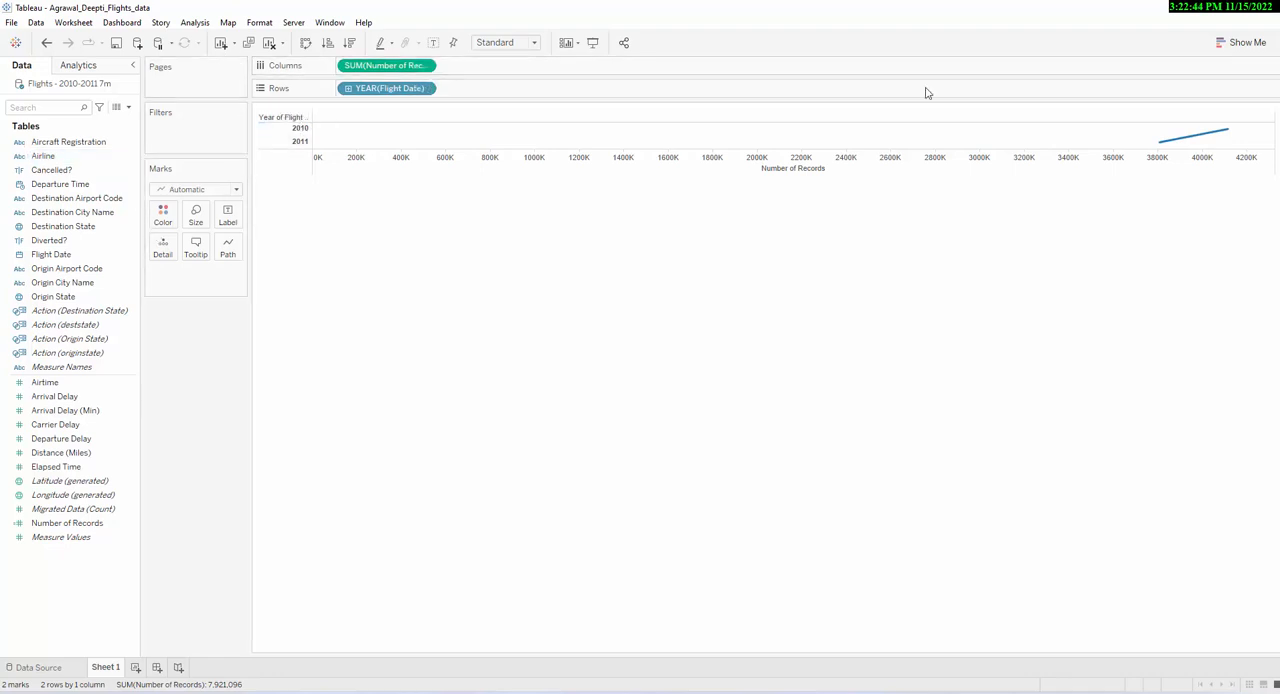
- Change the yearly flights chart to horizontal bars
{"action": "left_click", "coordinate": [1238, 44]}
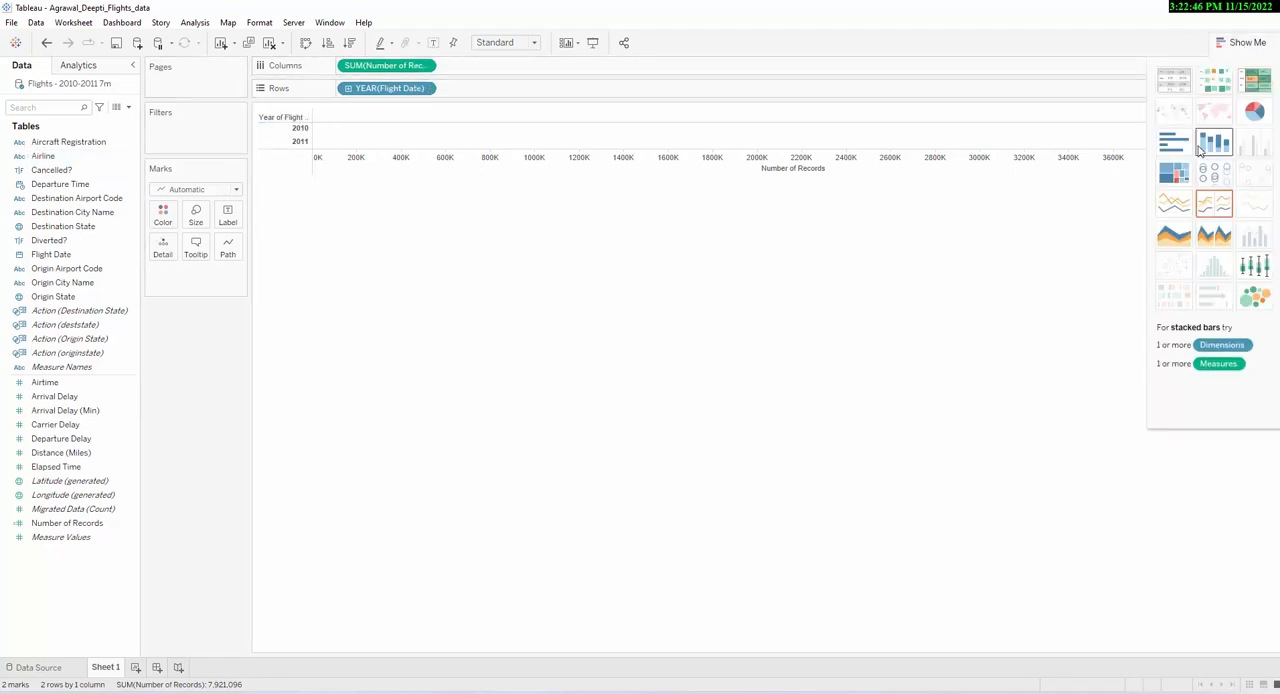
{"action": "left_click", "coordinate": [1174, 142]}
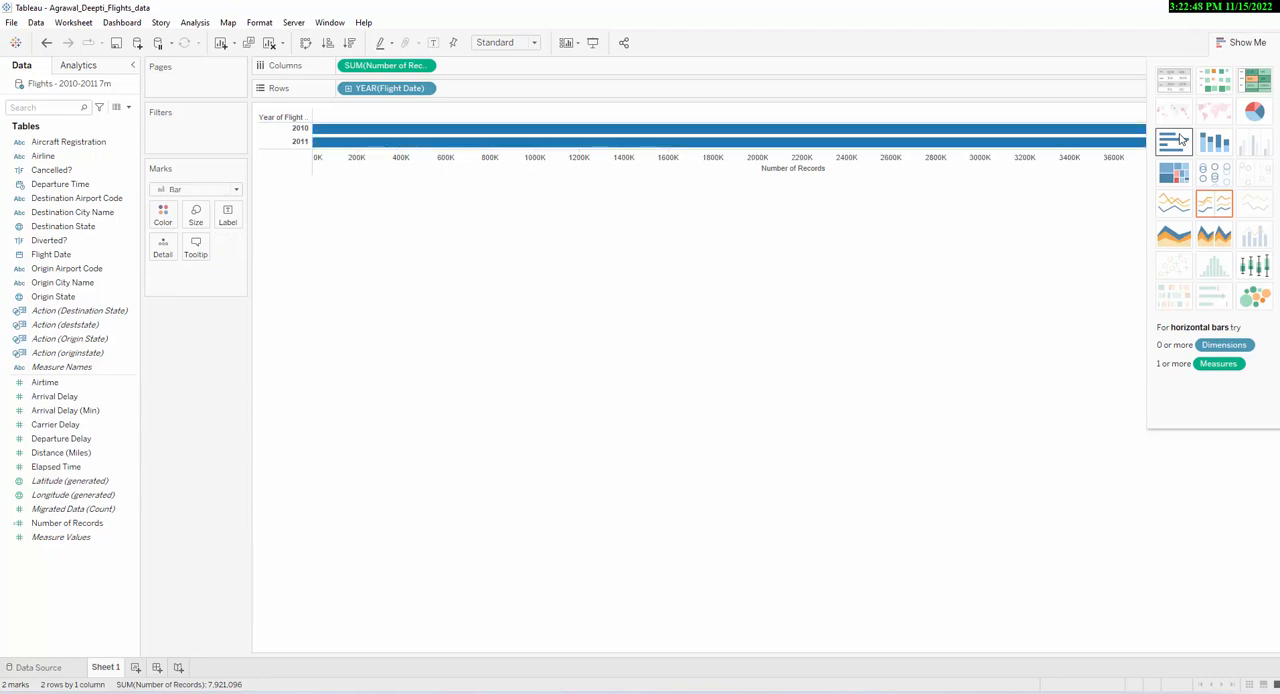
{"action": "left_click", "coordinate": [1243, 43]}
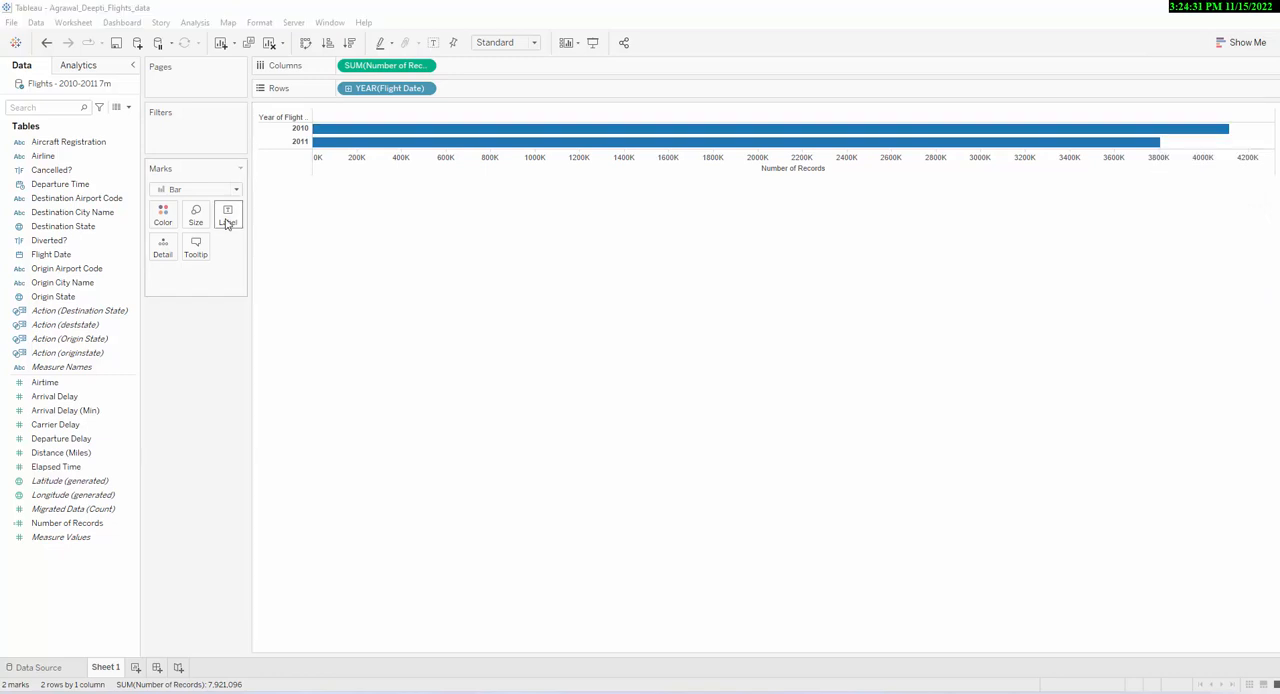
- Show mark labels on the 2010 and 2011 bars and compare the two yearly record counts
{"action": "left_click", "coordinate": [227, 215]}
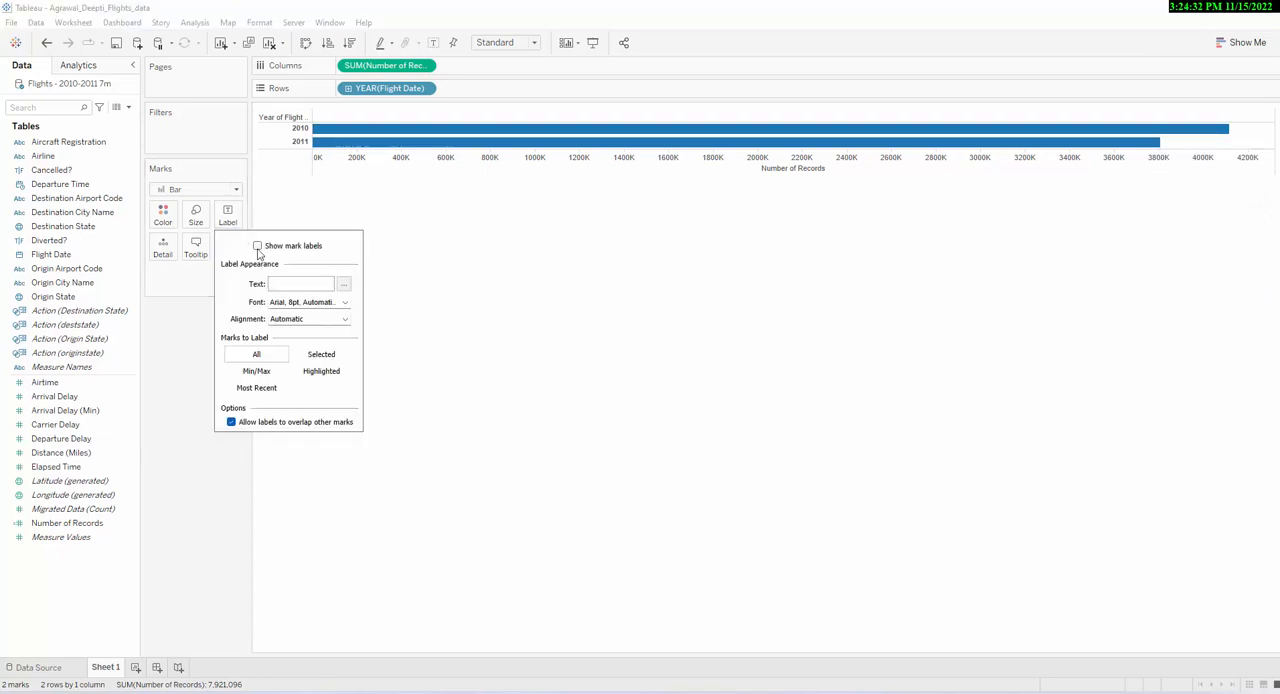
{"action": "left_click", "coordinate": [257, 246]}
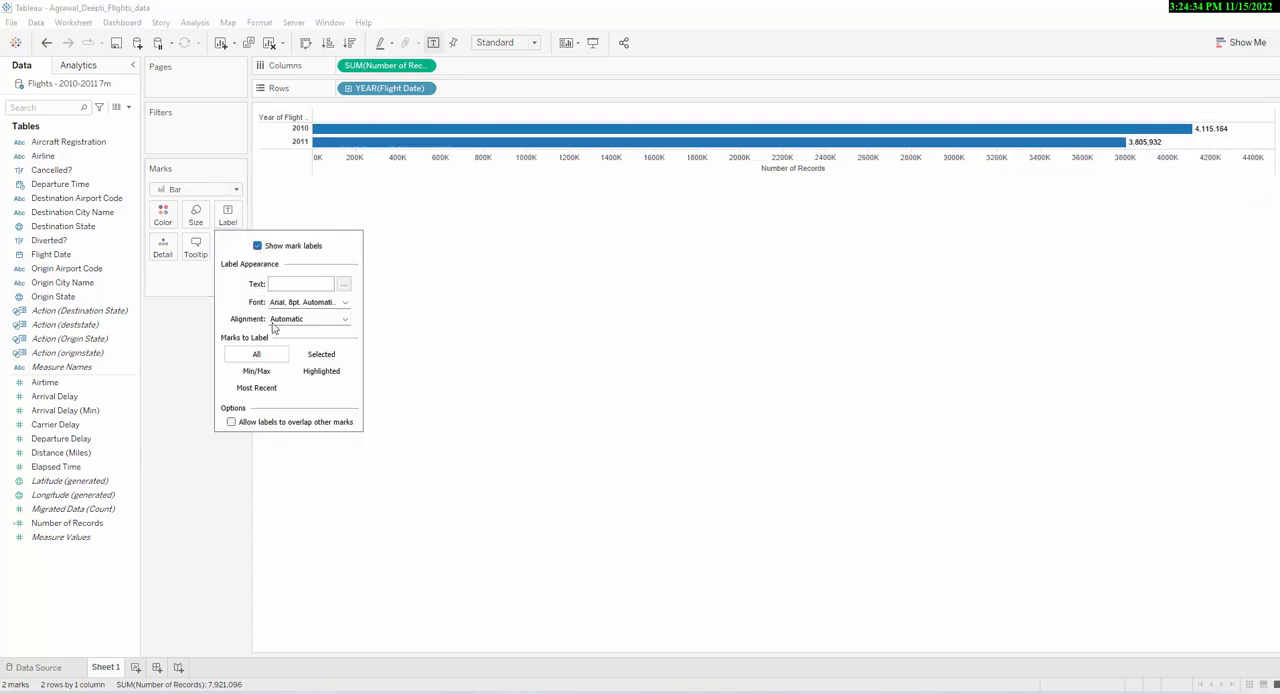
{"action": "left_click", "coordinate": [525, 381]}
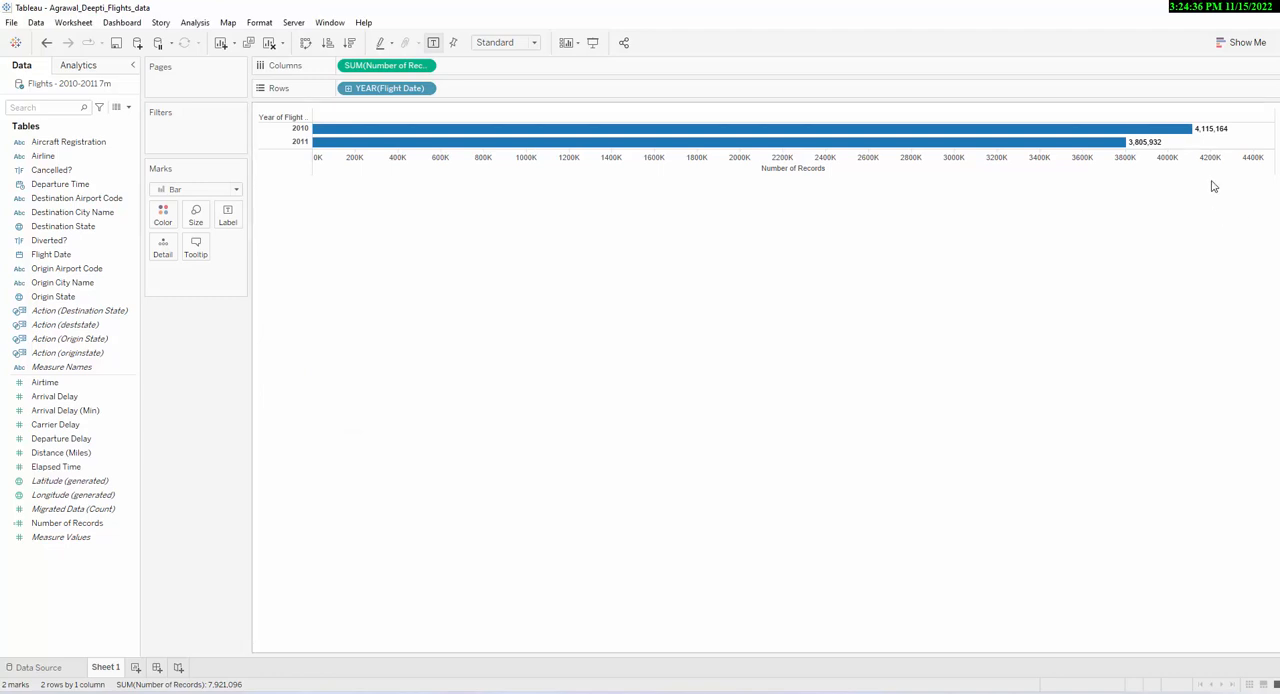
{"action": "mouse_move", "coordinate": [1216, 140]}
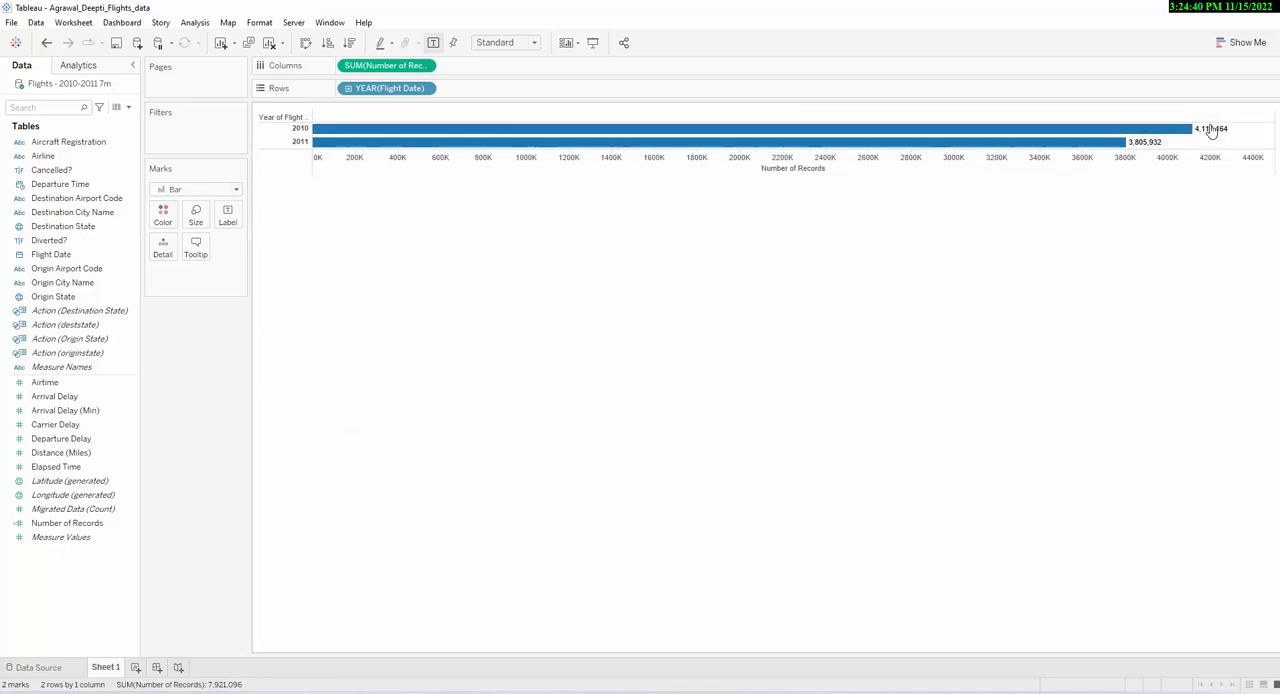
{"action": "mouse_move", "coordinate": [1137, 148]}
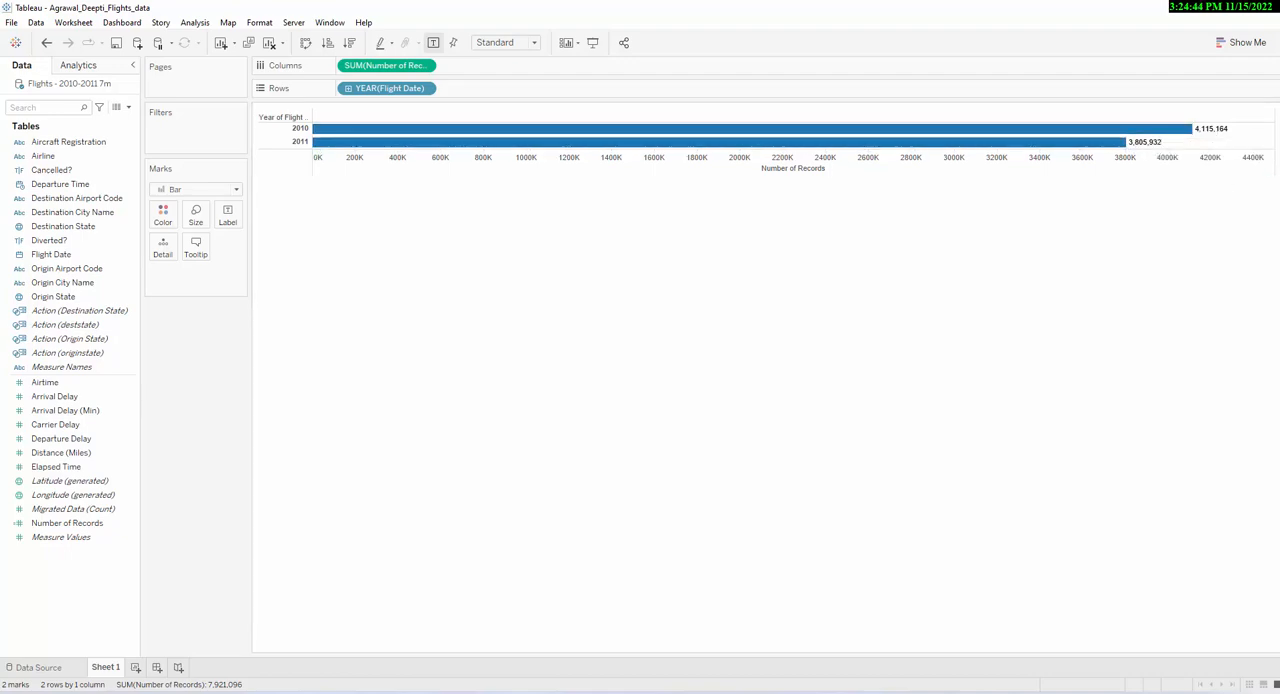
- On Sheet 2, plot Number of Records on Rows against Flight Date by discrete month on Columns
{"action": "left_click_drag", "start_coordinate": [1279, 49], "coordinate": [759, 20]}
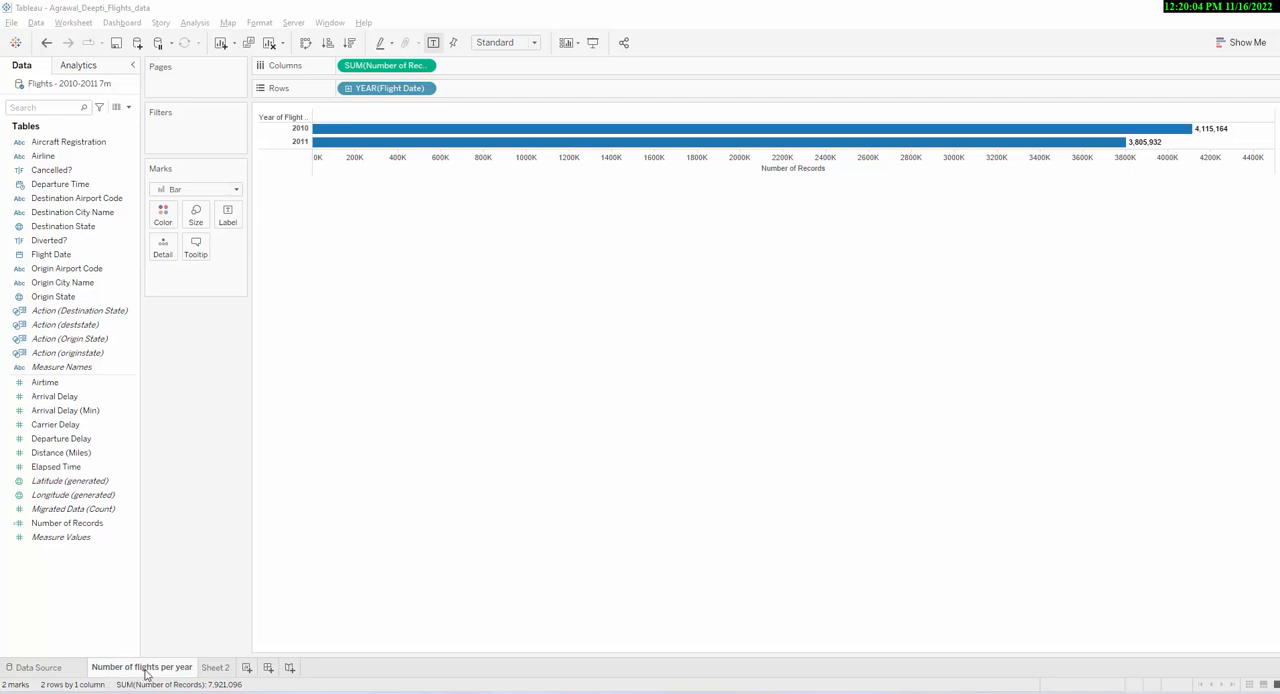
{"action": "left_click", "coordinate": [214, 668]}
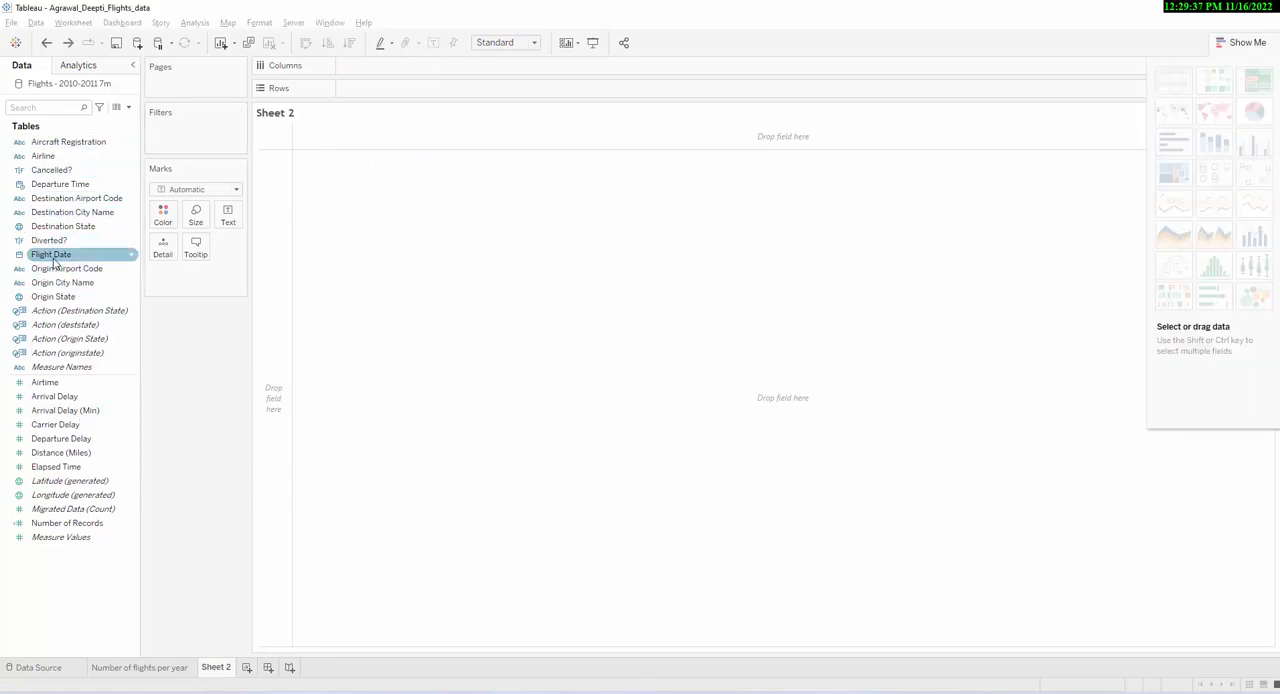
{"action": "left_click_drag", "start_coordinate": [54, 262], "coordinate": [380, 71]}
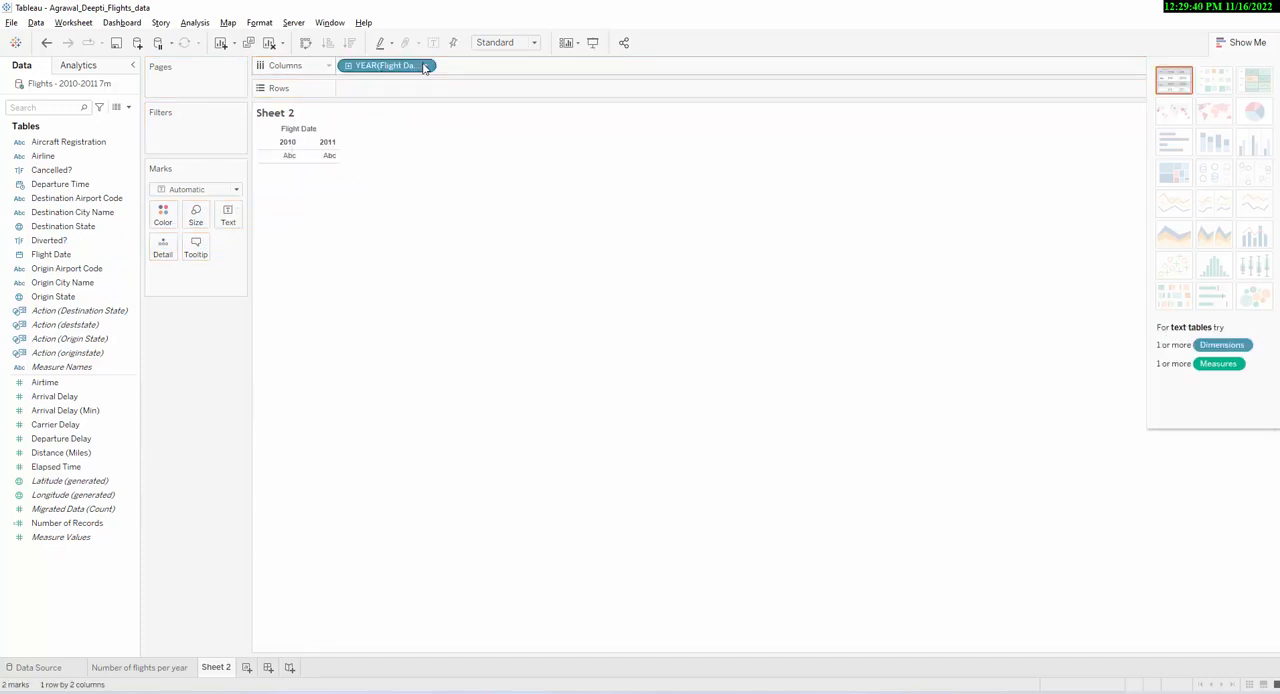
{"action": "left_click", "coordinate": [424, 66]}
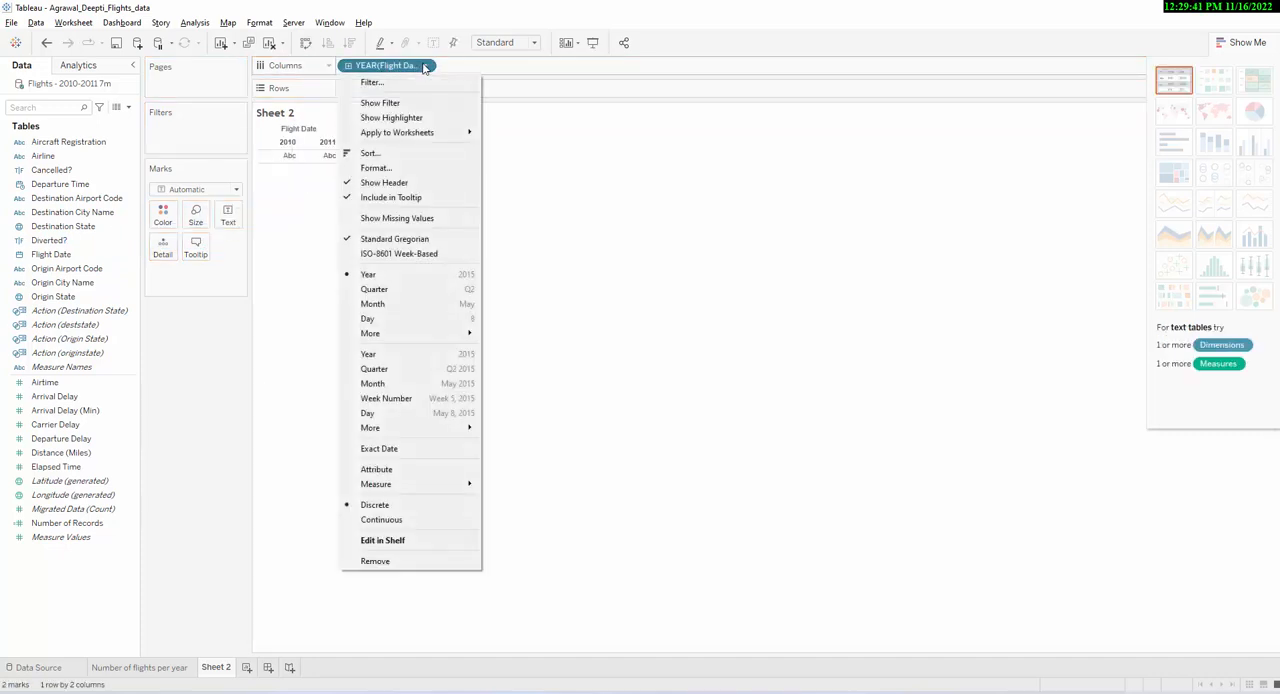
{"action": "left_click", "coordinate": [430, 310]}
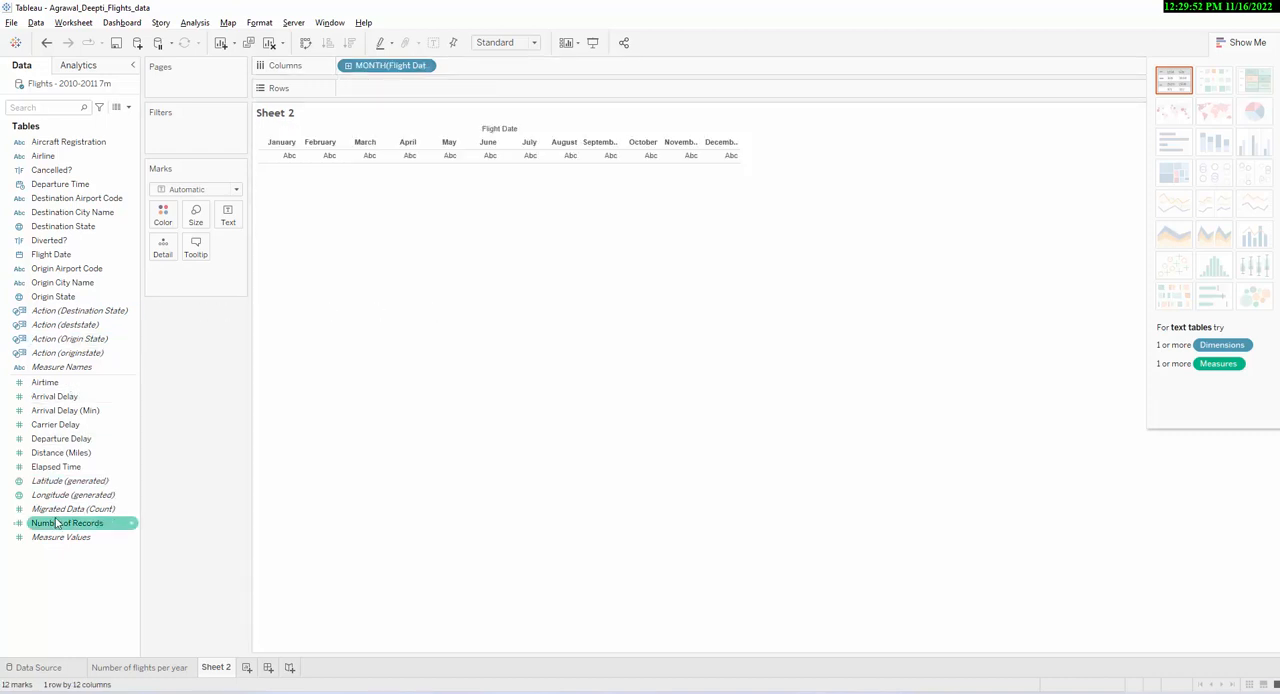
{"action": "left_click_drag", "start_coordinate": [58, 524], "coordinate": [372, 100]}
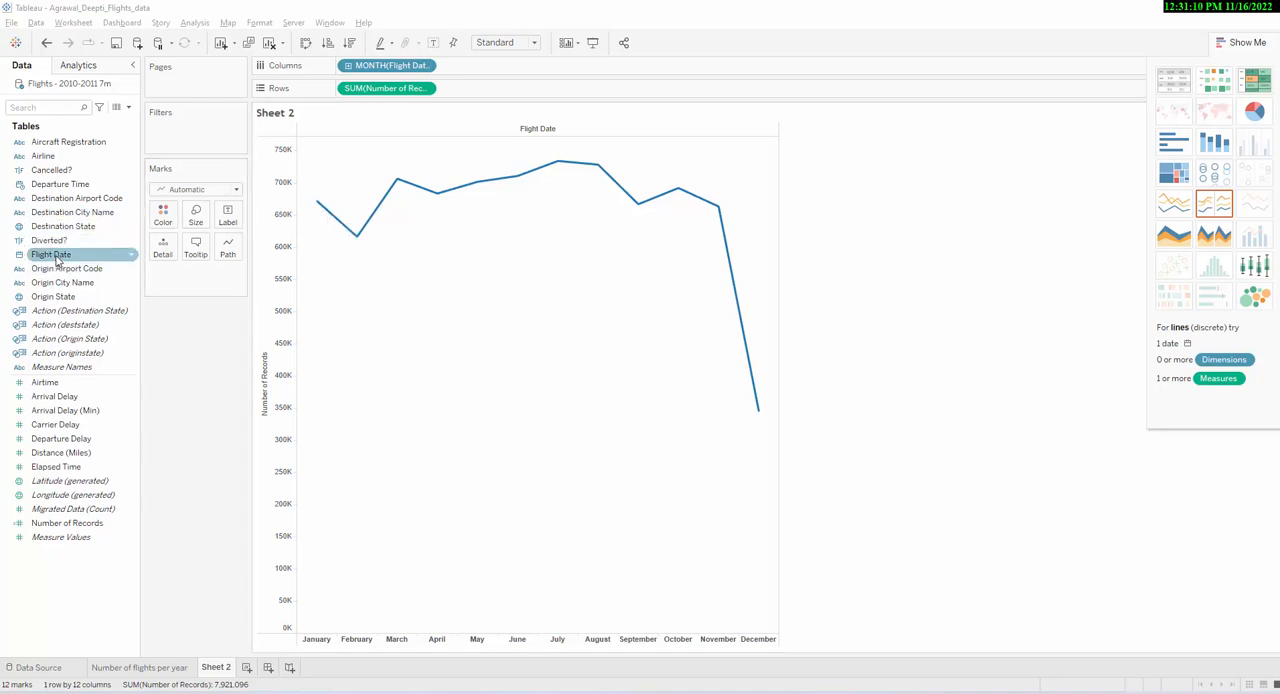
- Color the monthly flights lines by the year of Flight Date and show the year color legend
{"action": "left_click_drag", "start_coordinate": [57, 259], "coordinate": [170, 216]}
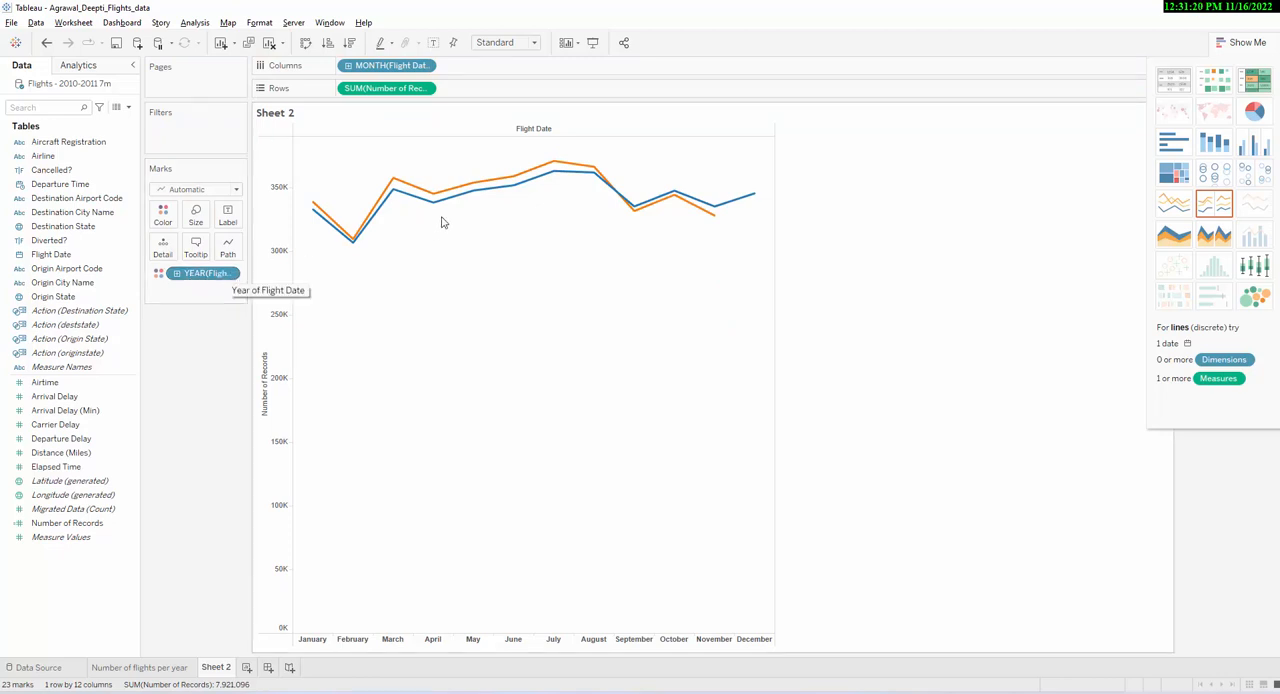
{"action": "mouse_move", "coordinate": [497, 180]}
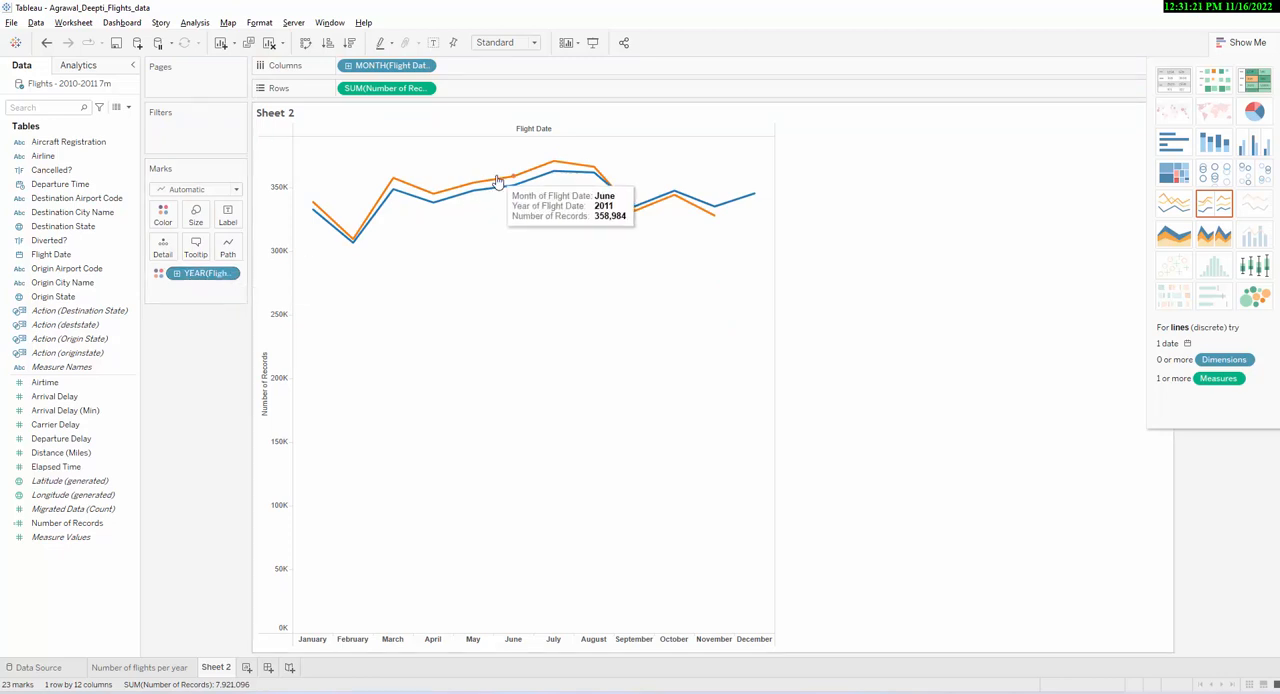
{"action": "left_click", "coordinate": [1238, 44]}
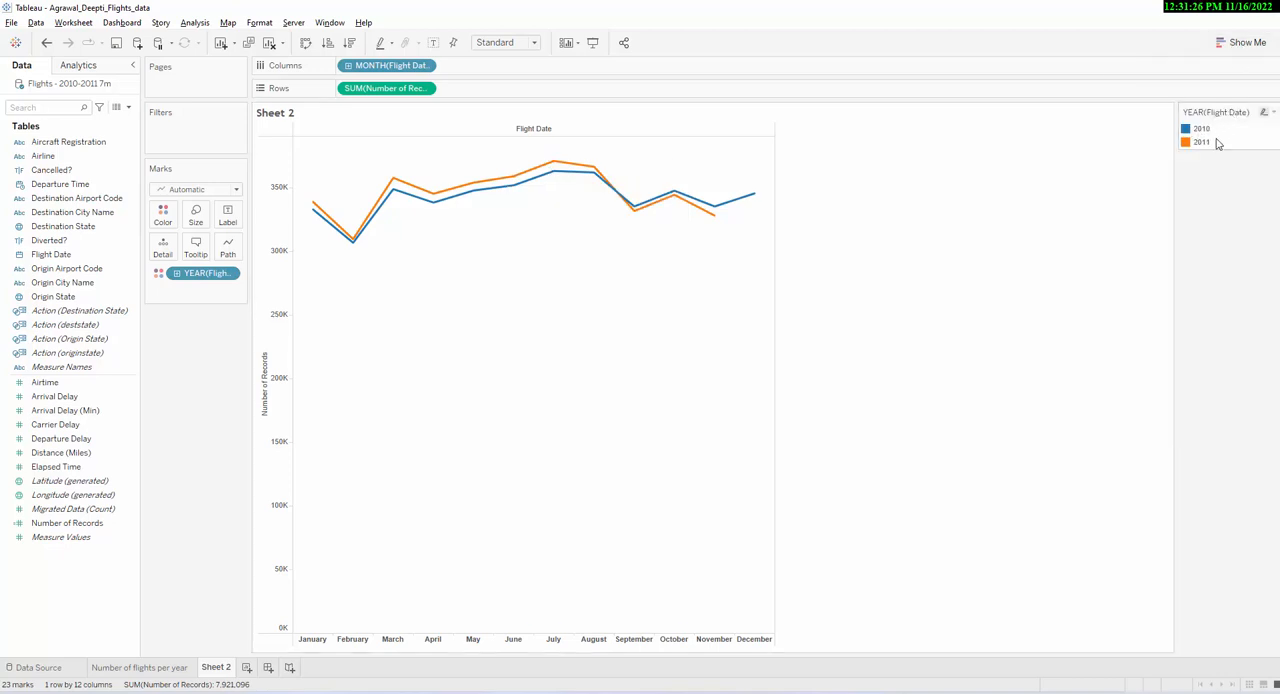
{"action": "mouse_move", "coordinate": [707, 218]}
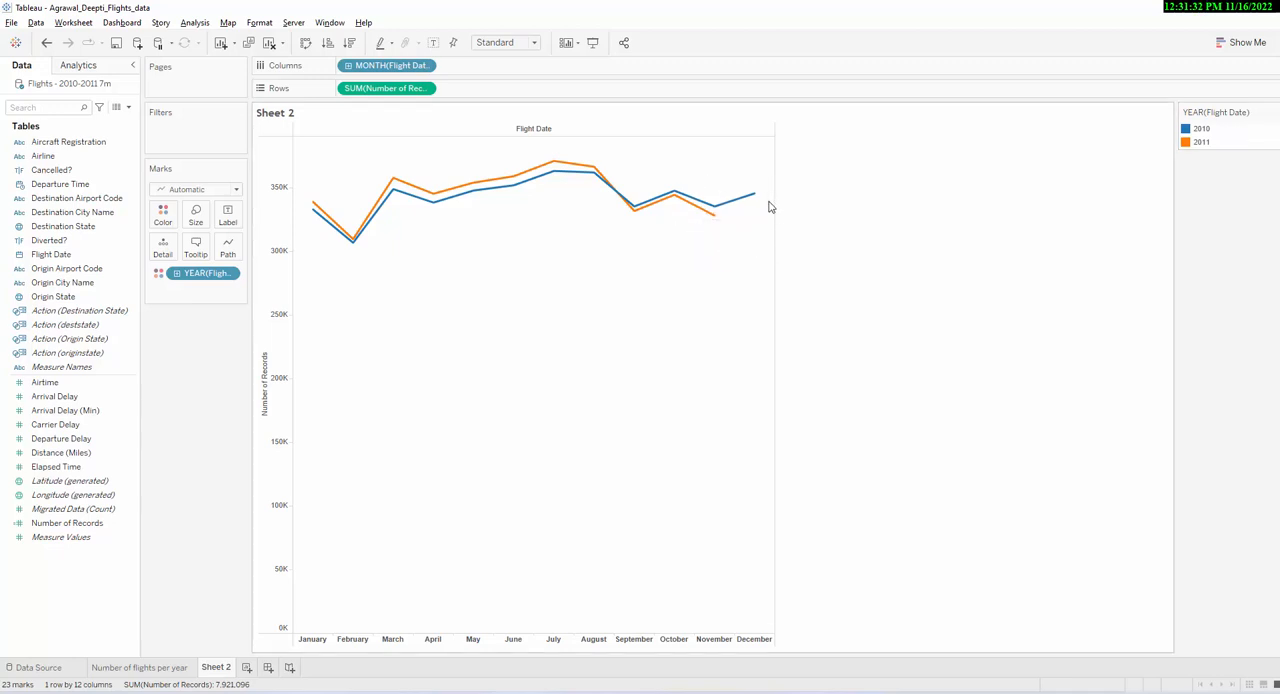
- Check the yearly flights sheet against the monthly chart, and rename Sheet 2 as Monthly Flights
{"action": "left_click", "coordinate": [140, 667]}
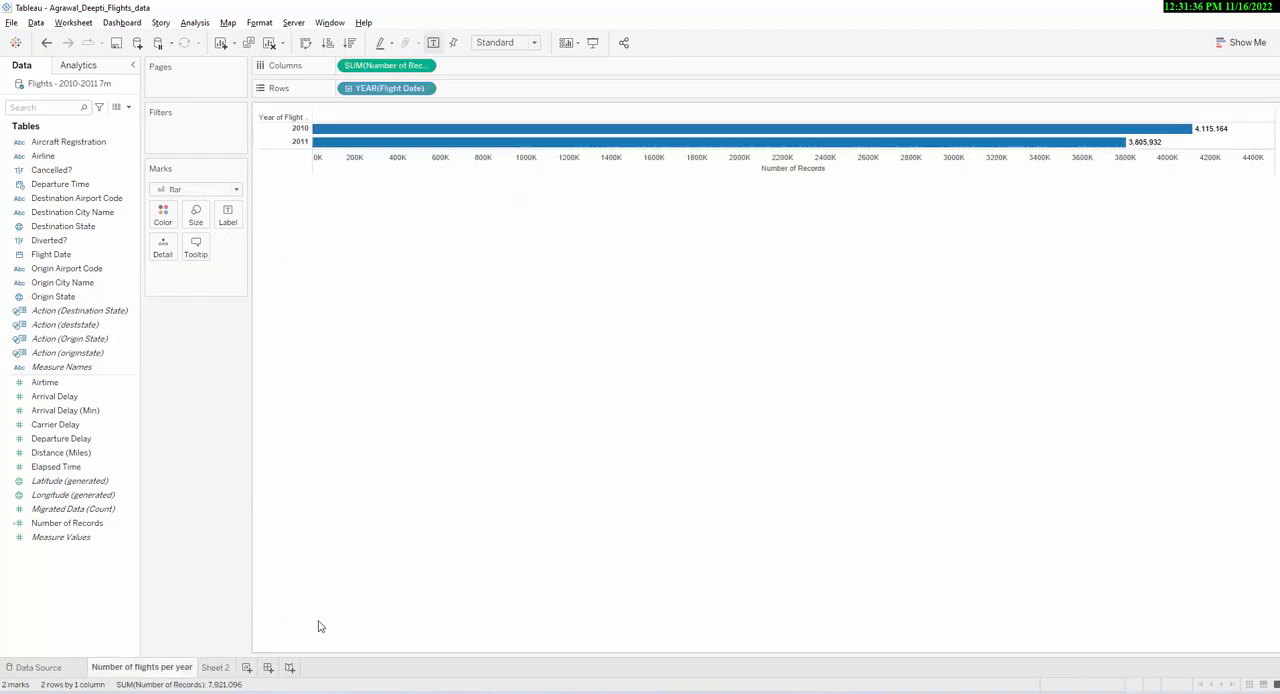
{"action": "left_click", "coordinate": [213, 673]}
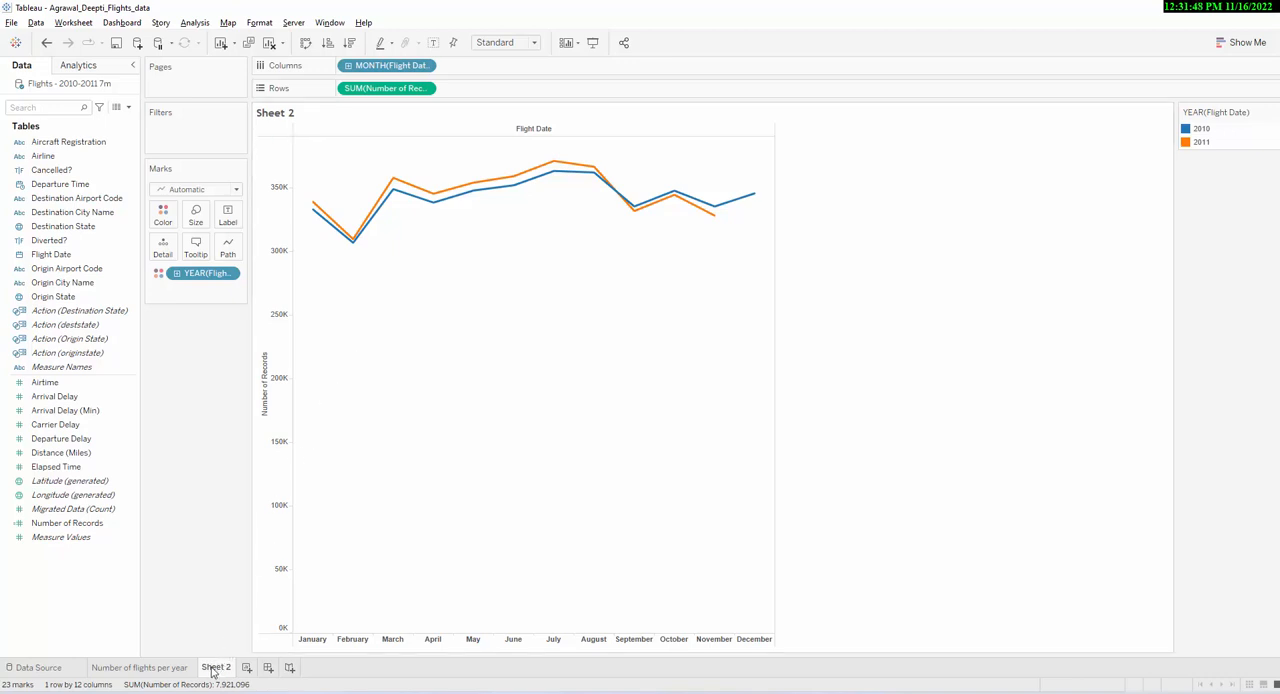
{"action": "mouse_move", "coordinate": [212, 671]}
{"action": "right_click", "coordinate": [214, 668]}
{"action": "left_click", "coordinate": [269, 504]}
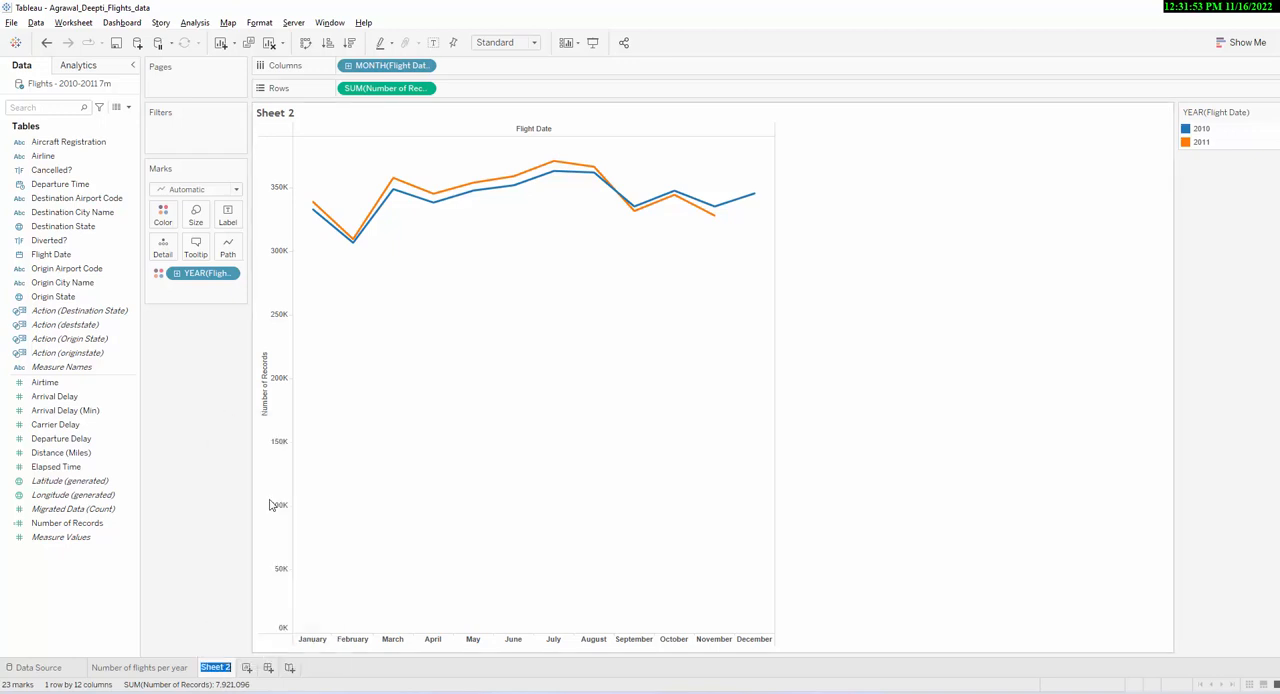
{"action": "type", "text": "MOnthly flig"}
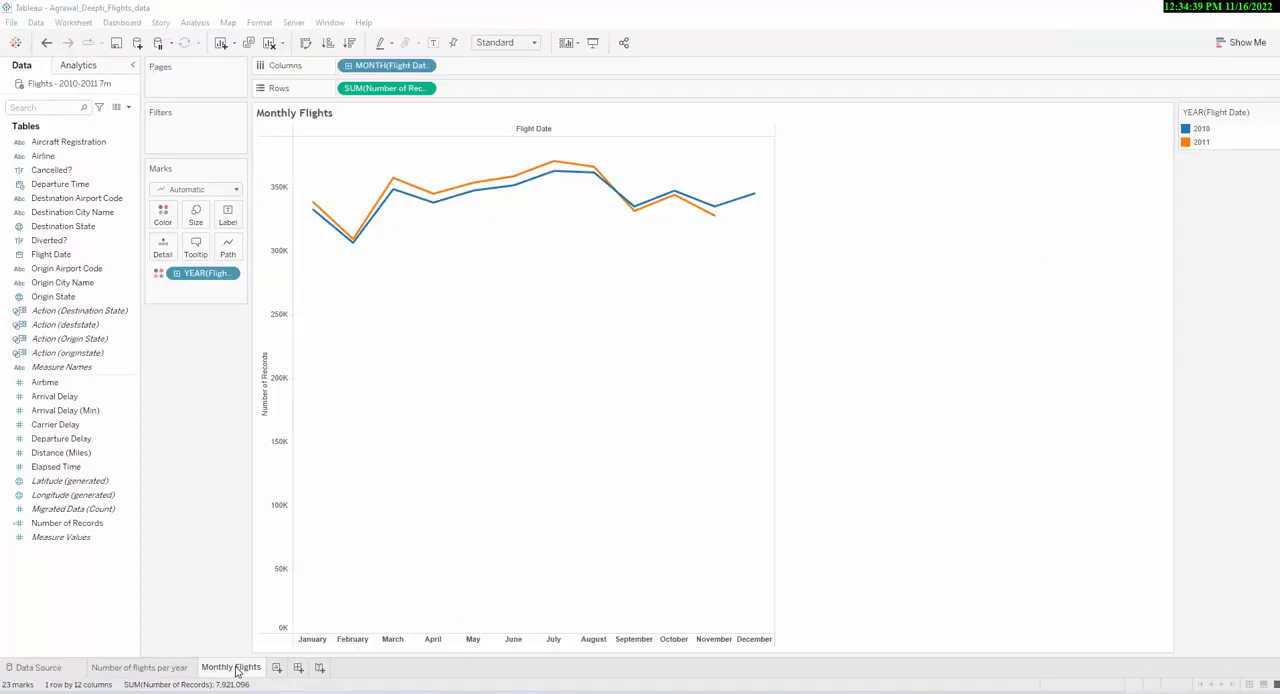
- Duplicate the Monthly Flights sheet and name the copy Daily Flights
{"action": "right_click", "coordinate": [237, 672]}
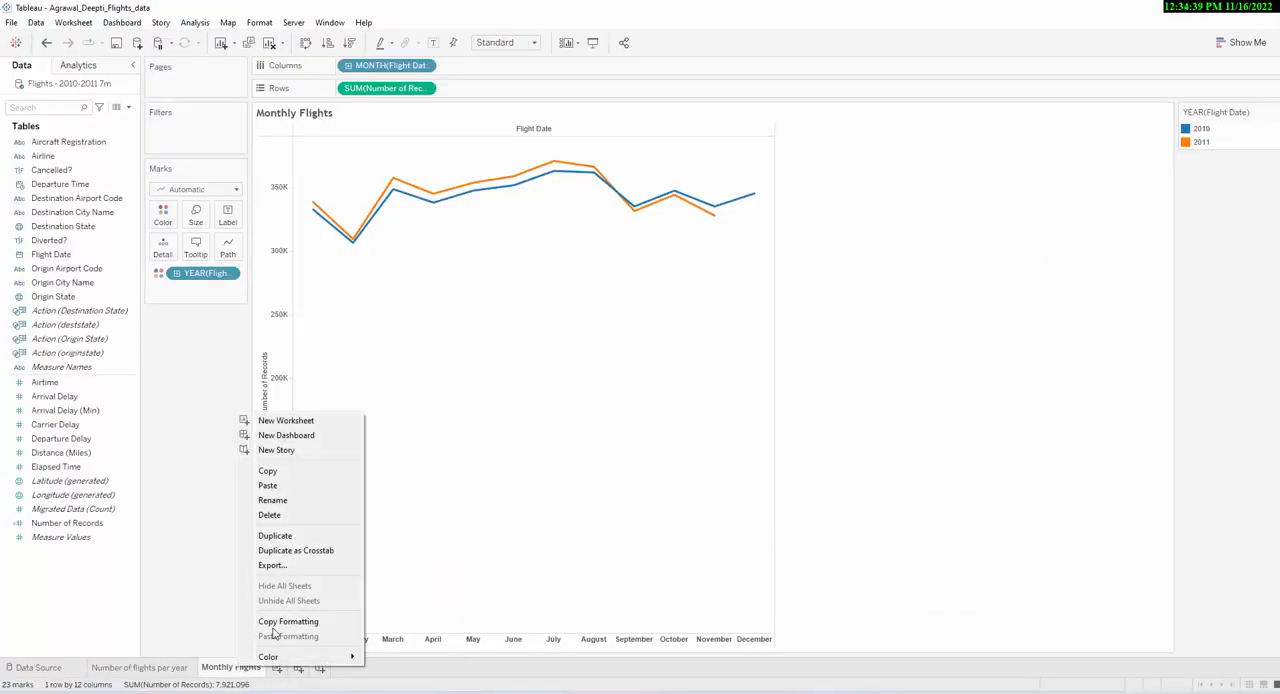
{"action": "left_click", "coordinate": [303, 537]}
{"action": "double_click", "coordinate": [306, 668]}
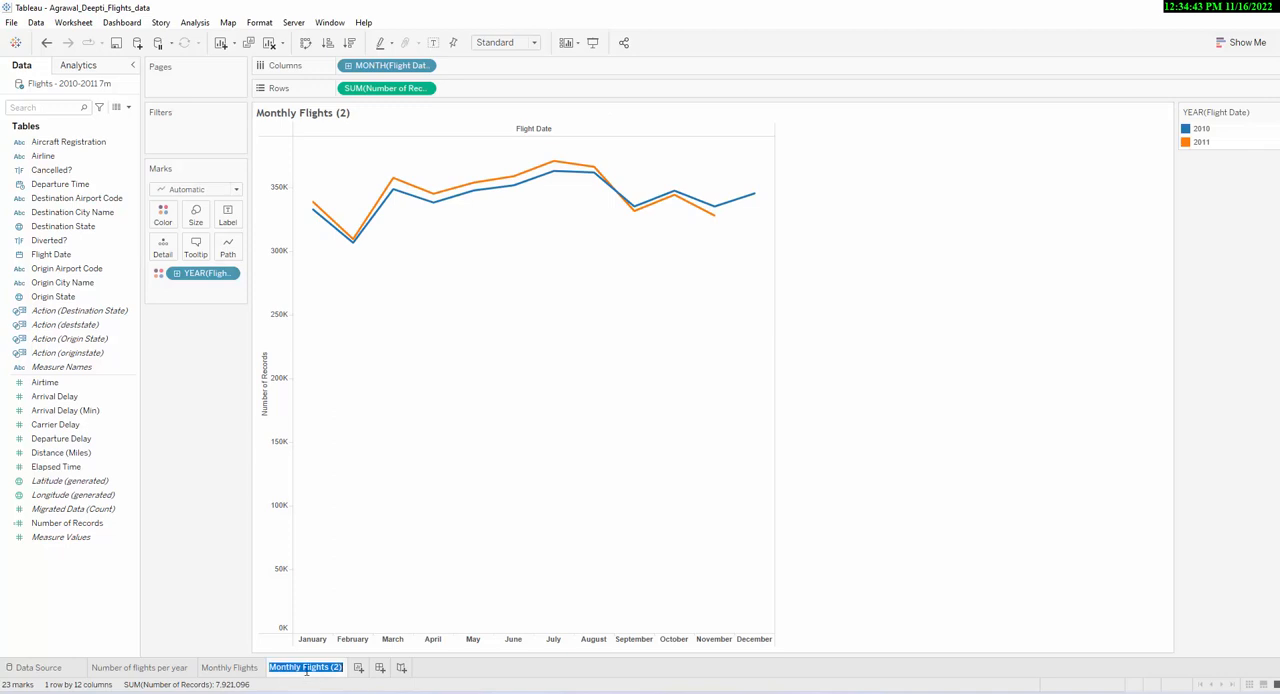
{"action": "type", "text": "Dail"}
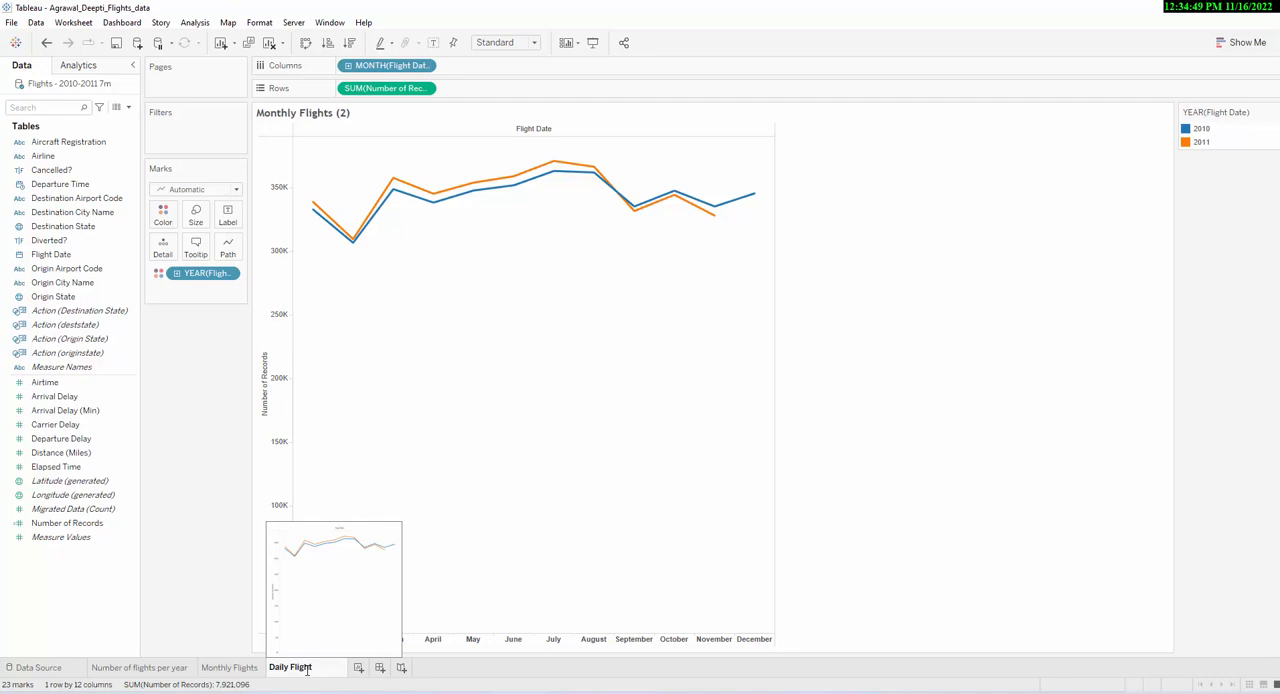
{"action": "left_click", "coordinate": [501, 495]}
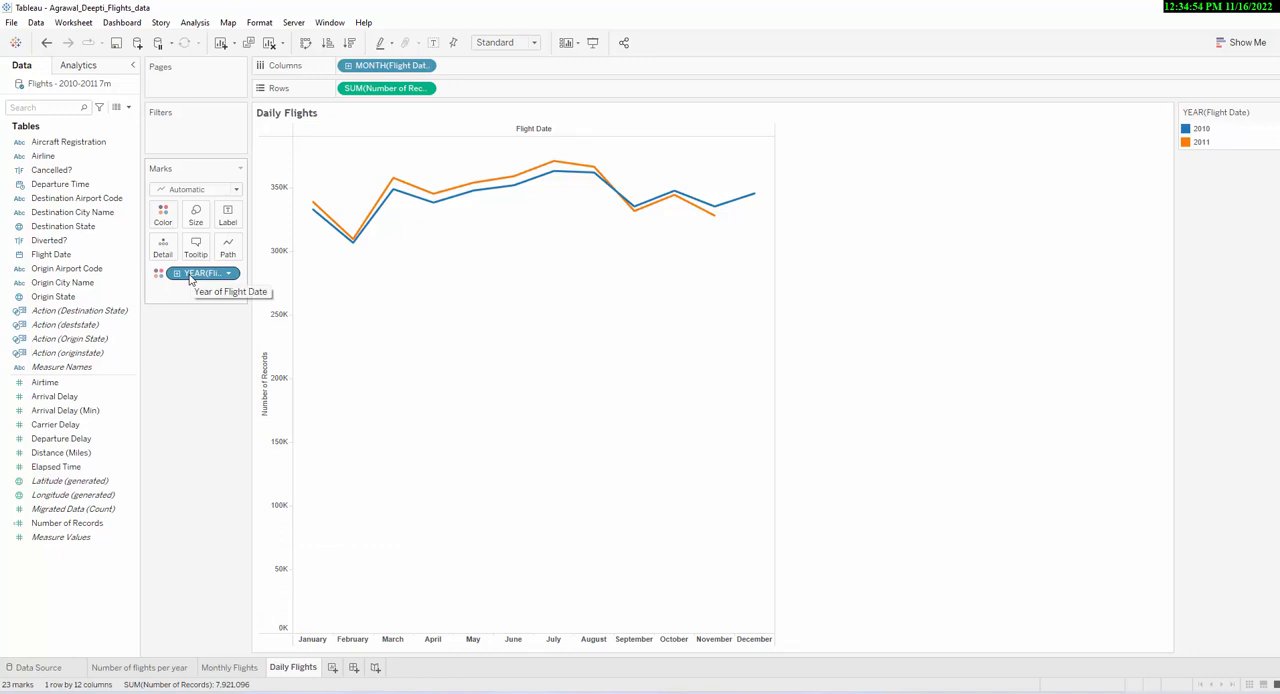
- Remove the year coloring from Daily Flights and set Flight Date on Columns to continuous day
{"action": "left_click", "coordinate": [229, 275]}
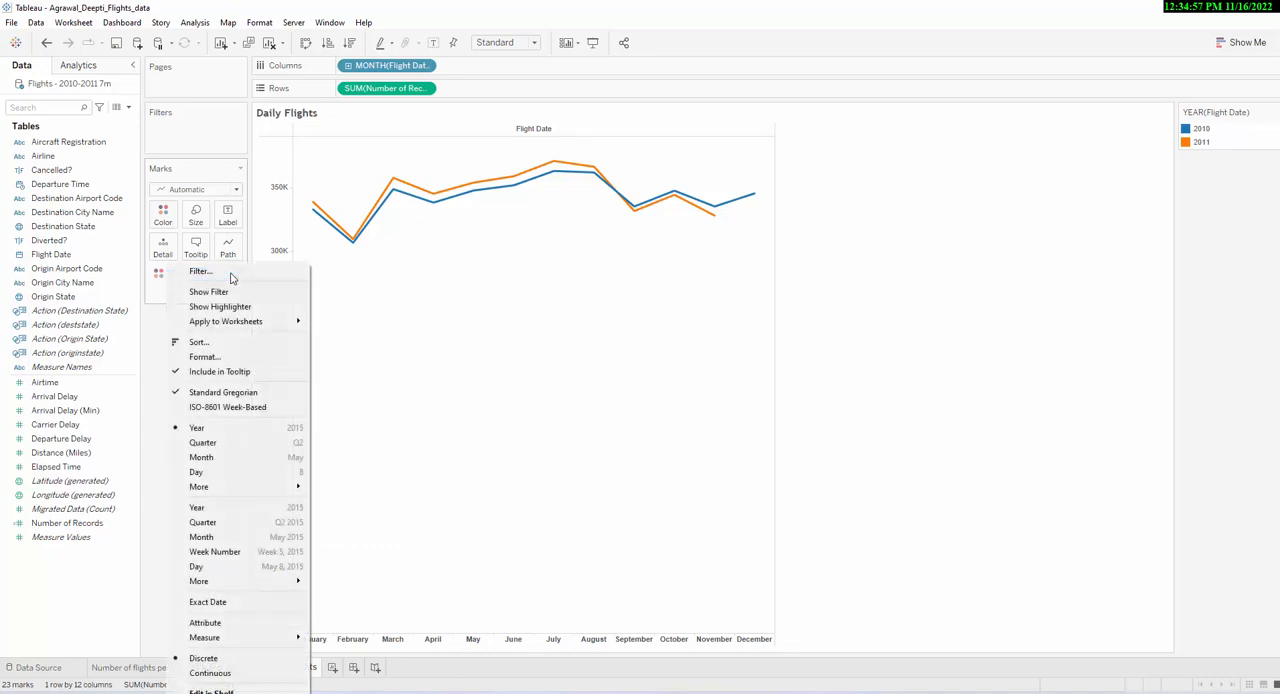
{"action": "left_click", "coordinate": [160, 476]}
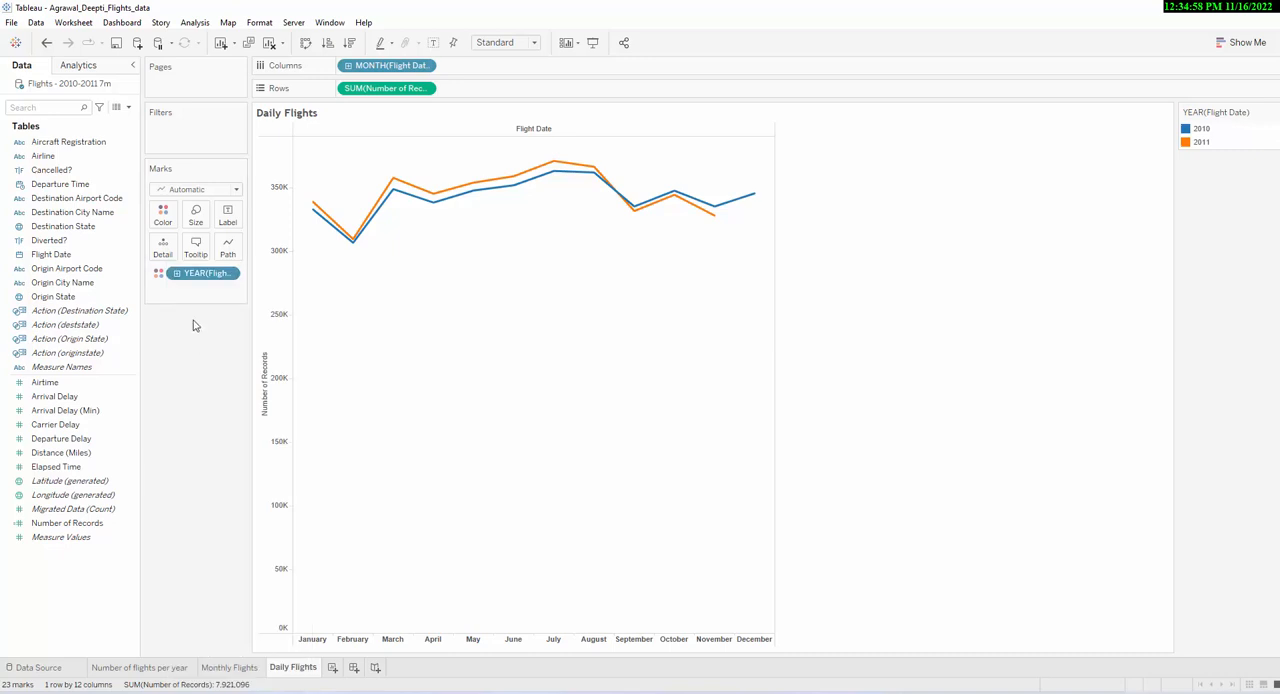
{"action": "left_click_drag", "start_coordinate": [203, 273], "coordinate": [200, 478]}
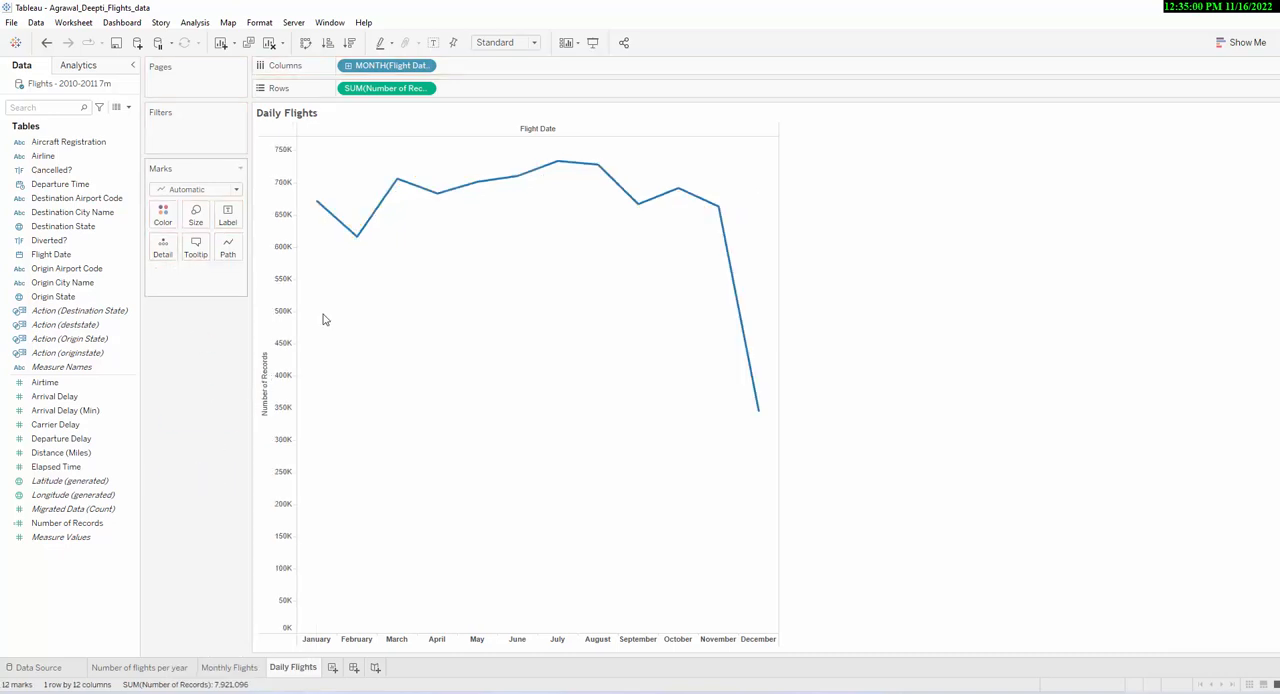
{"action": "left_click", "coordinate": [428, 66]}
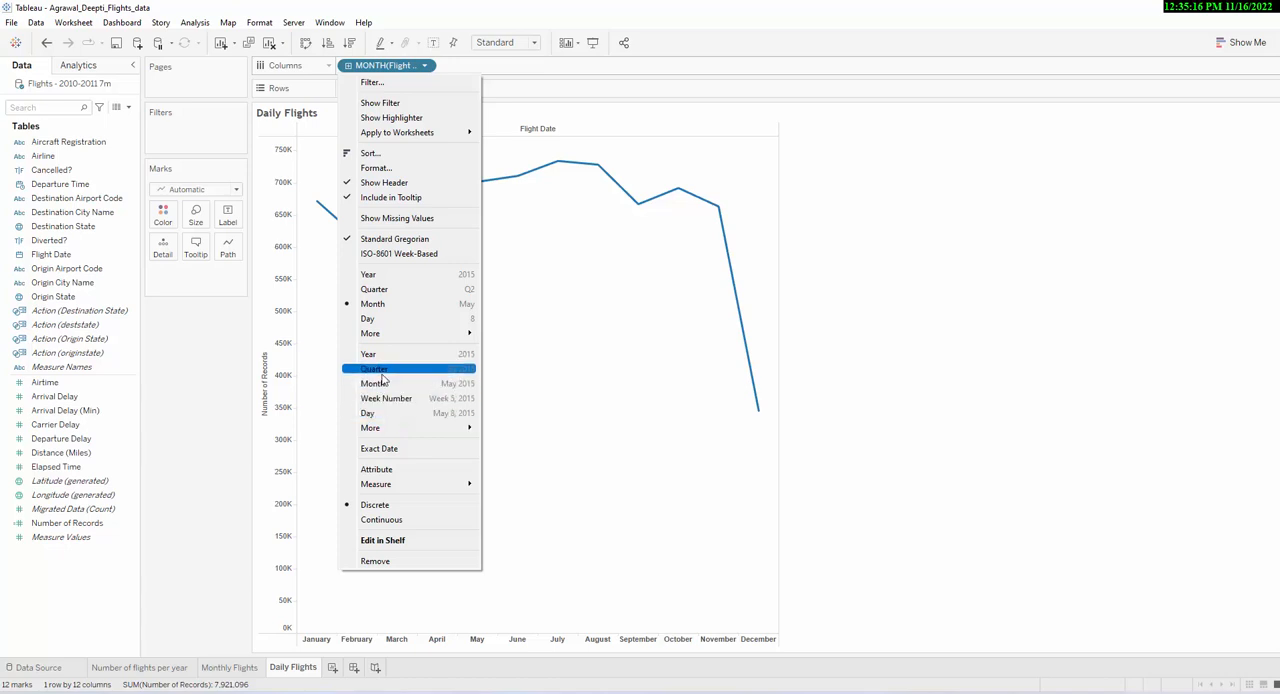
{"action": "left_click", "coordinate": [468, 414]}
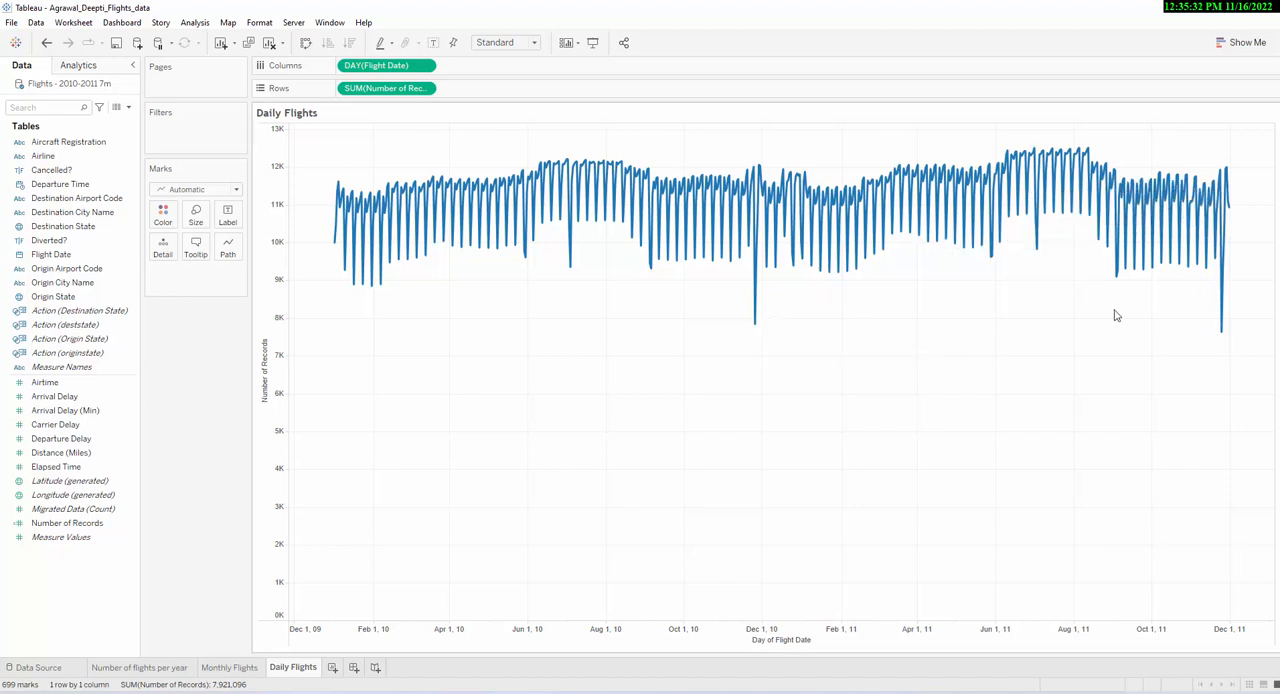
- Narrow the daily flights chart and inspect the dates and record counts at its low points
{"action": "left_click", "coordinate": [1270, 636]}
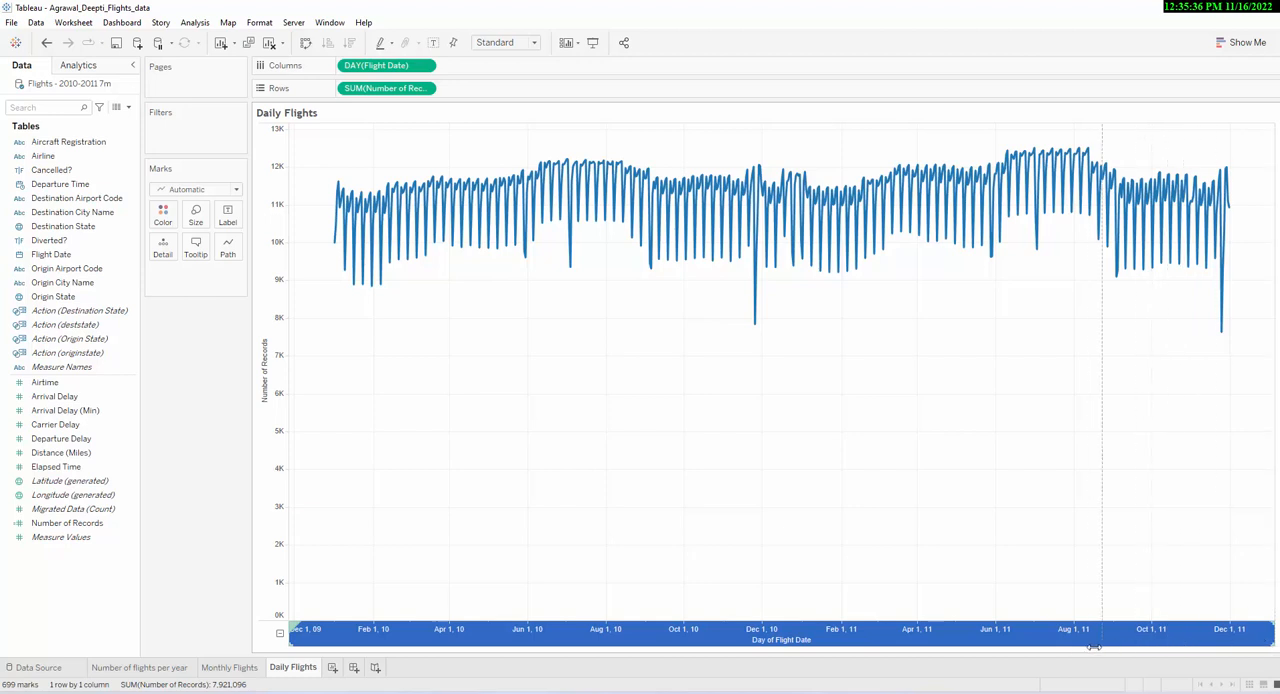
{"action": "left_click_drag", "start_coordinate": [1070, 646], "coordinate": [1075, 653]}
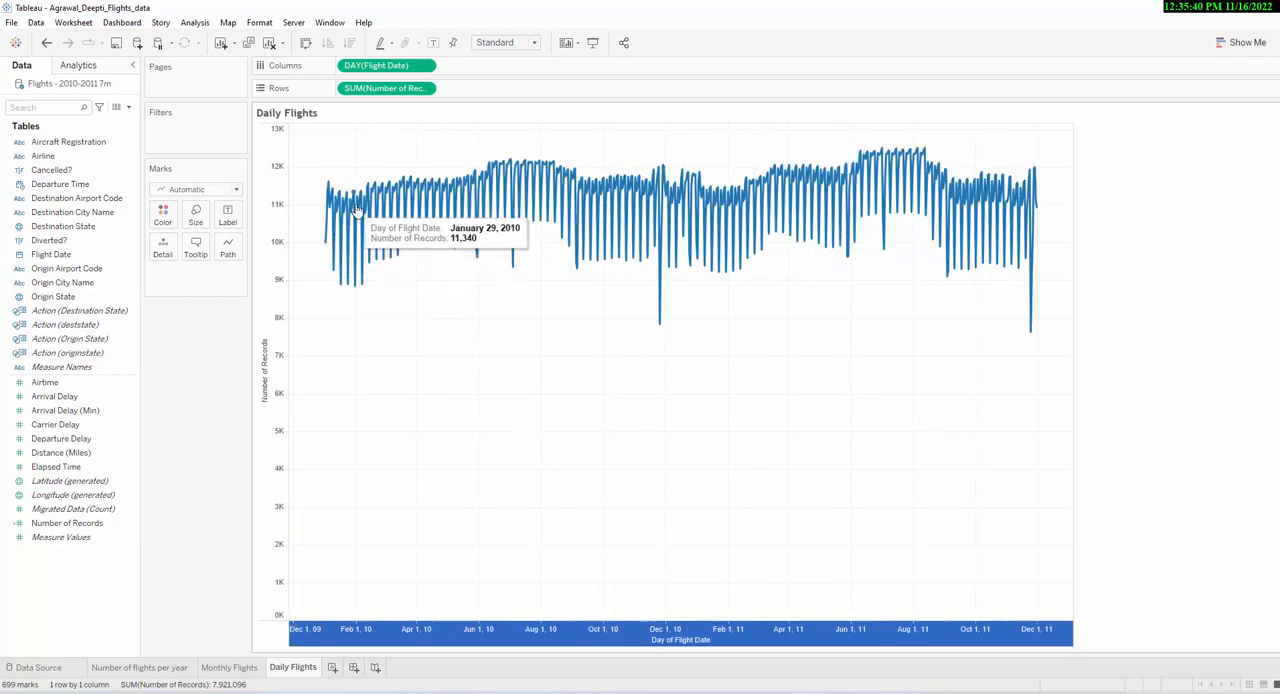
{"action": "mouse_move", "coordinate": [661, 333]}
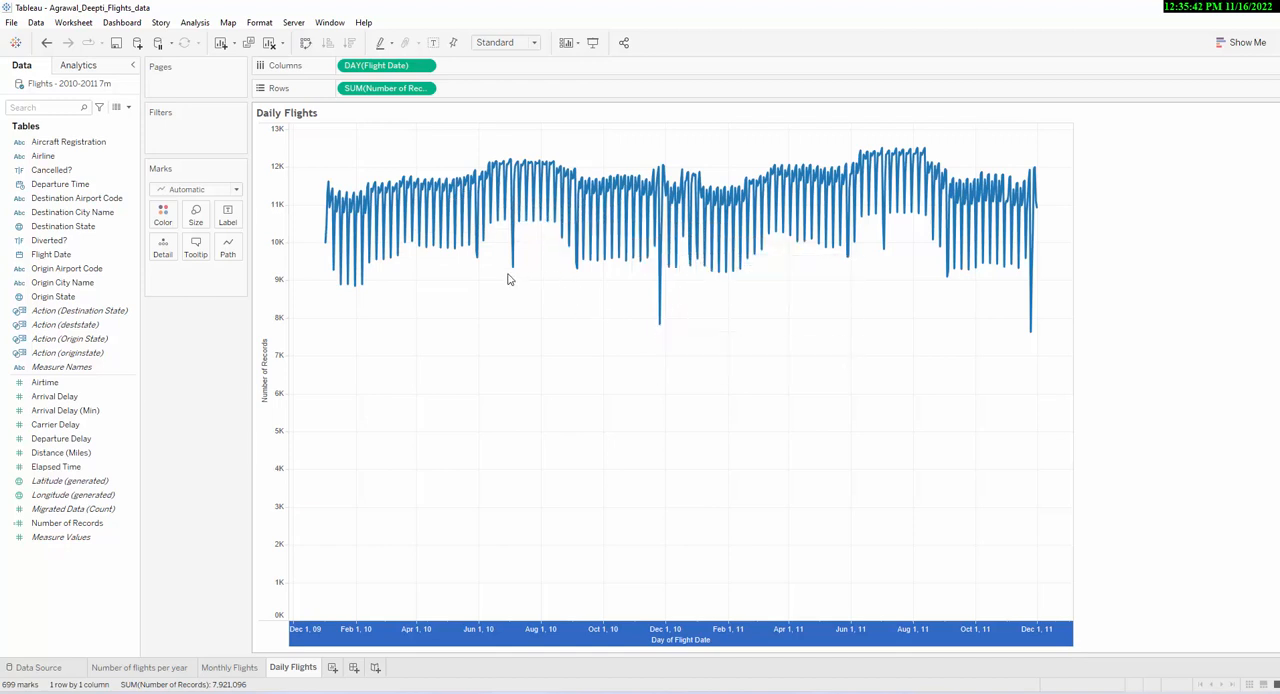
{"action": "mouse_move", "coordinate": [510, 274]}
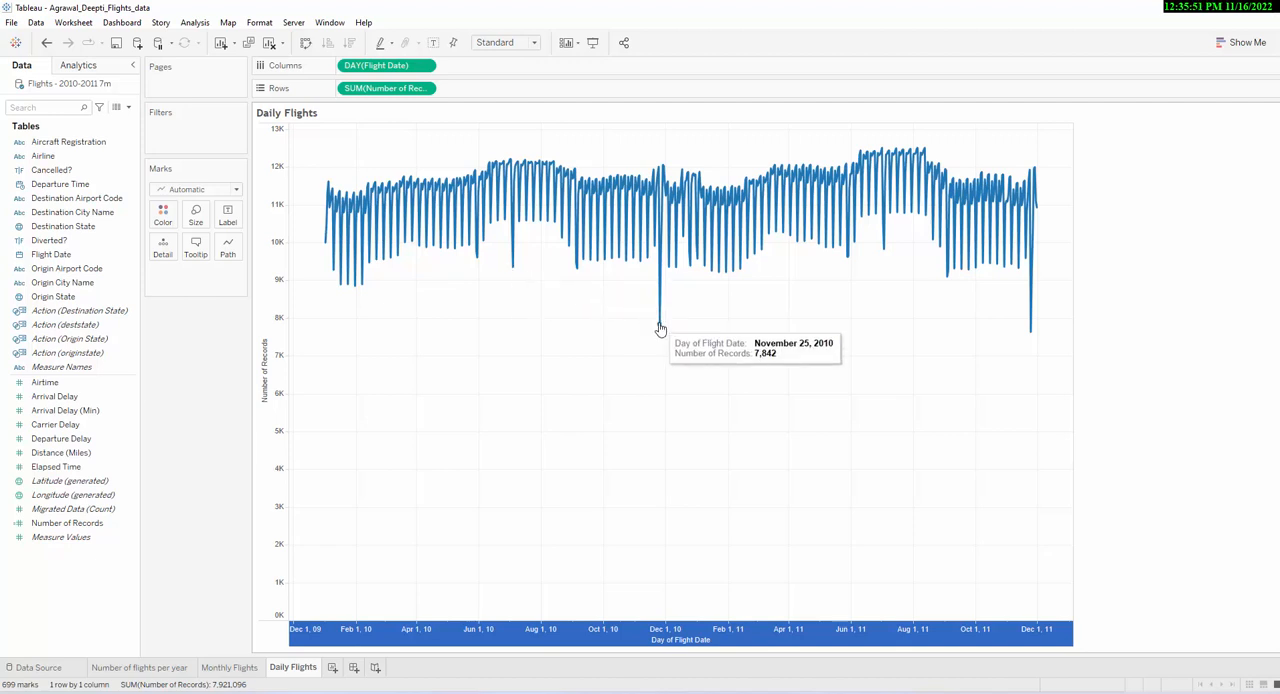
{"action": "mouse_move", "coordinate": [886, 254]}
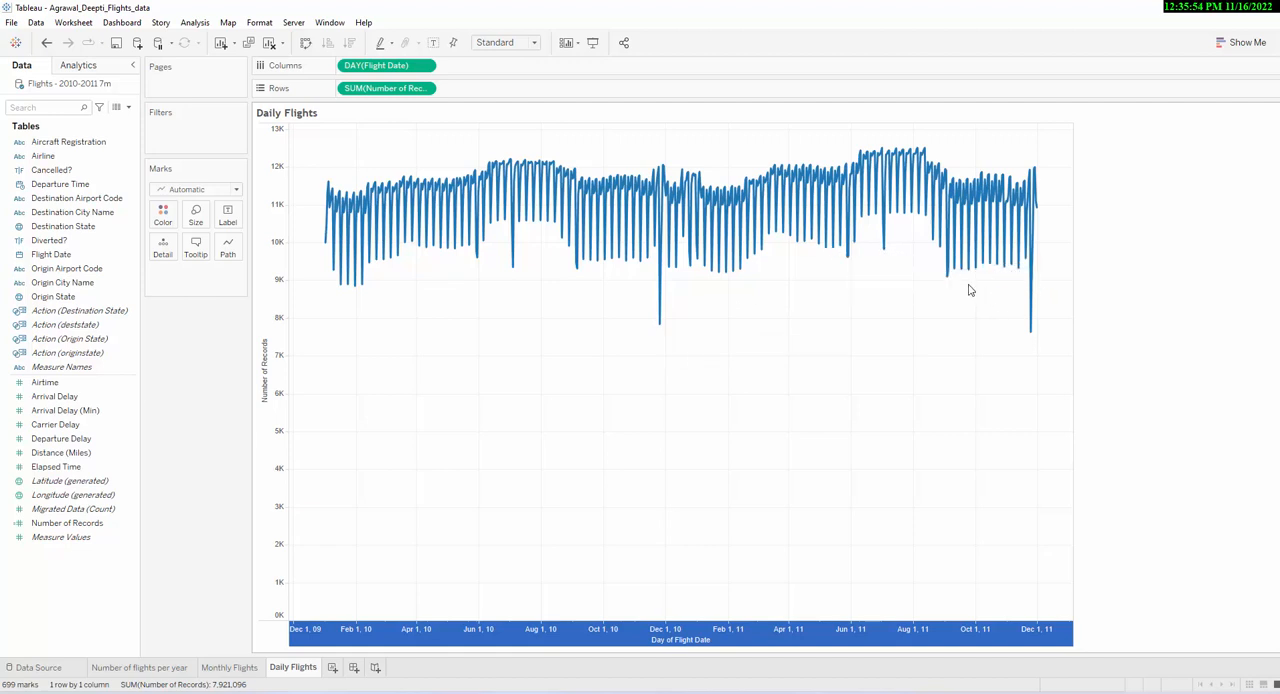
{"action": "mouse_move", "coordinate": [950, 281]}
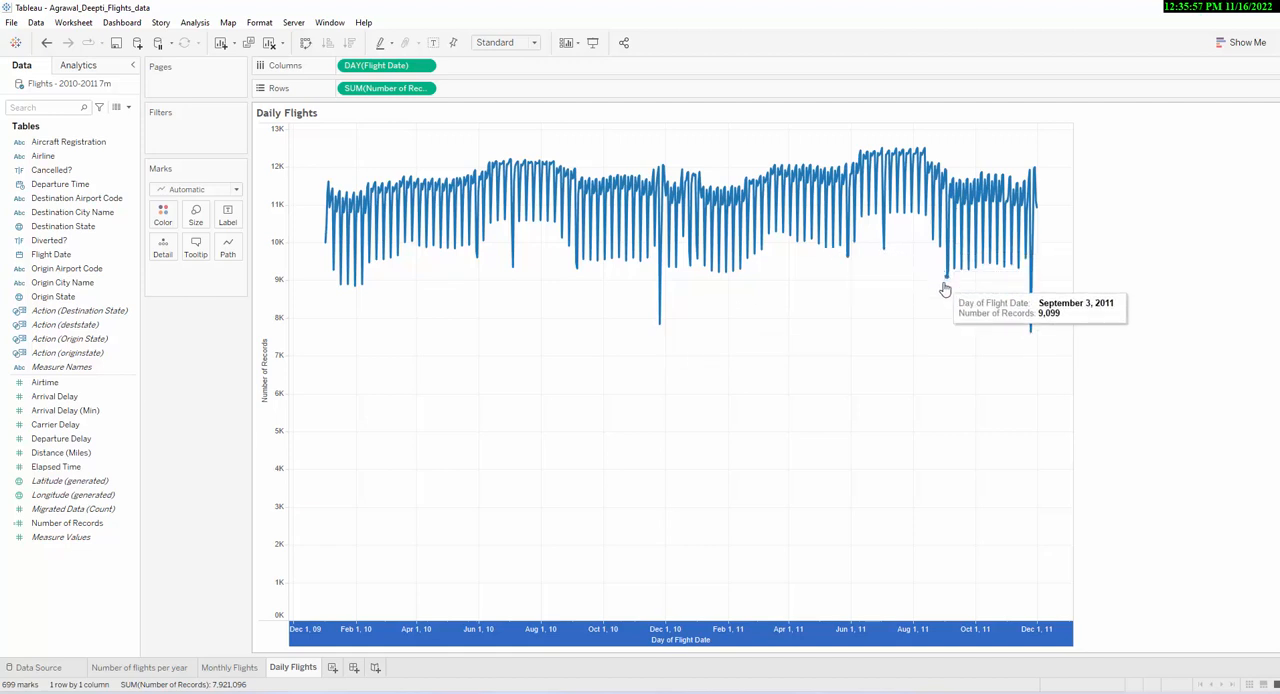
{"action": "mouse_move", "coordinate": [1034, 336]}
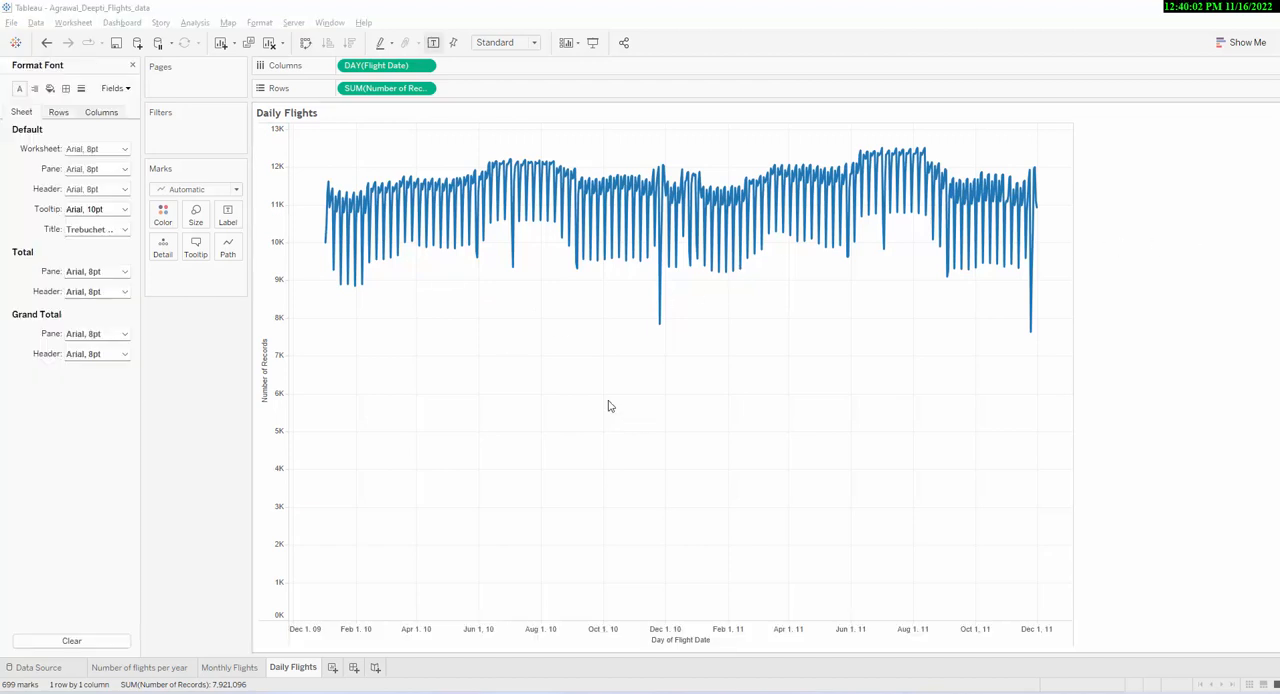
- Add a mark annotation showing Day of Flight Date and Number of Records to the July 4, 2010 dip
{"action": "mouse_move", "coordinate": [511, 271]}
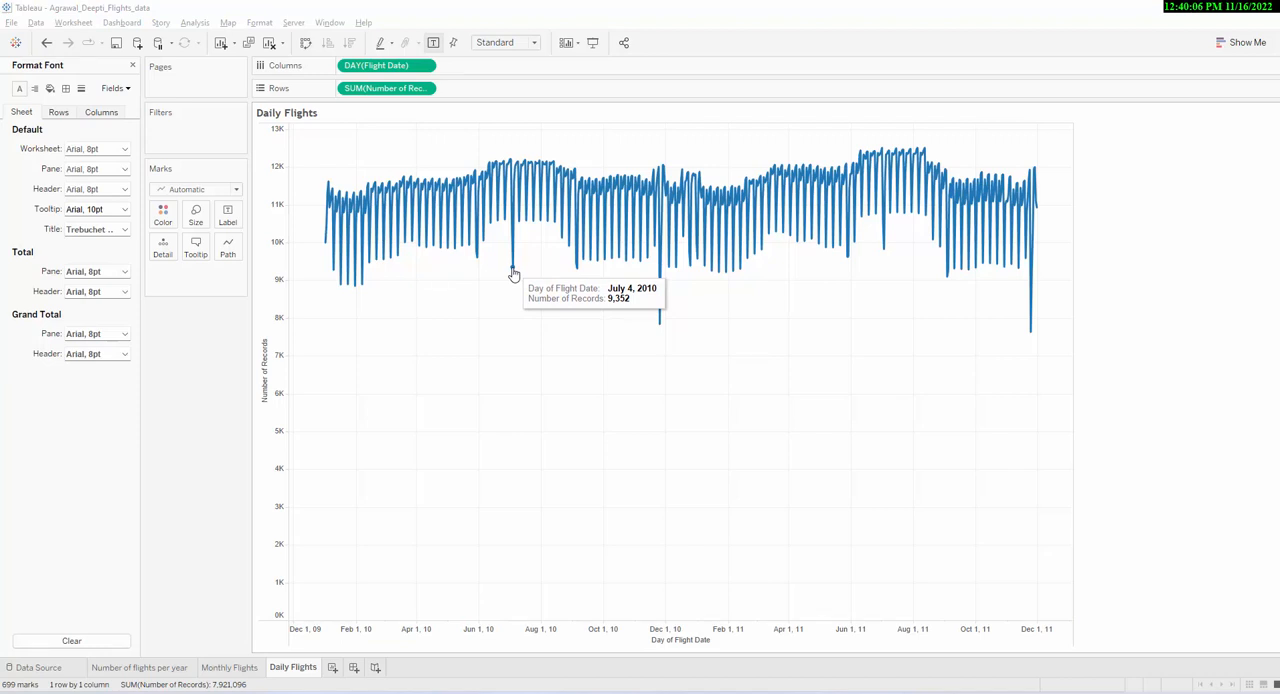
{"action": "right_click", "coordinate": [511, 272]}
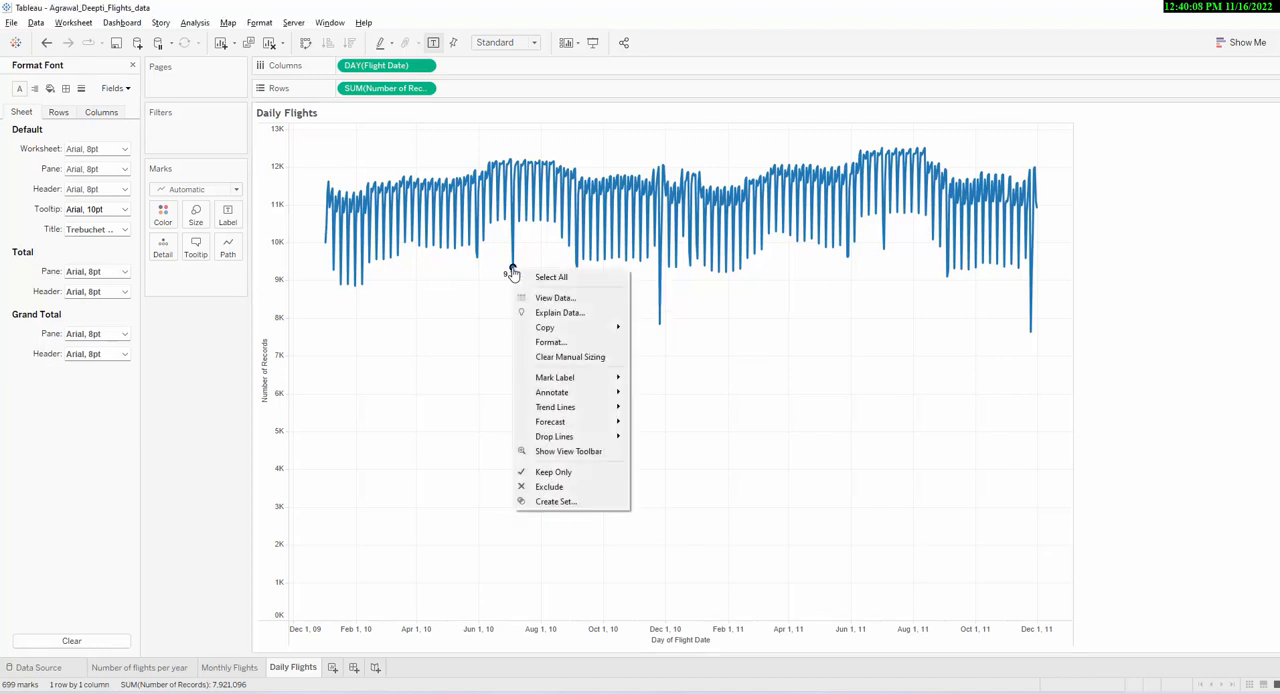
{"action": "mouse_move", "coordinate": [585, 392]}
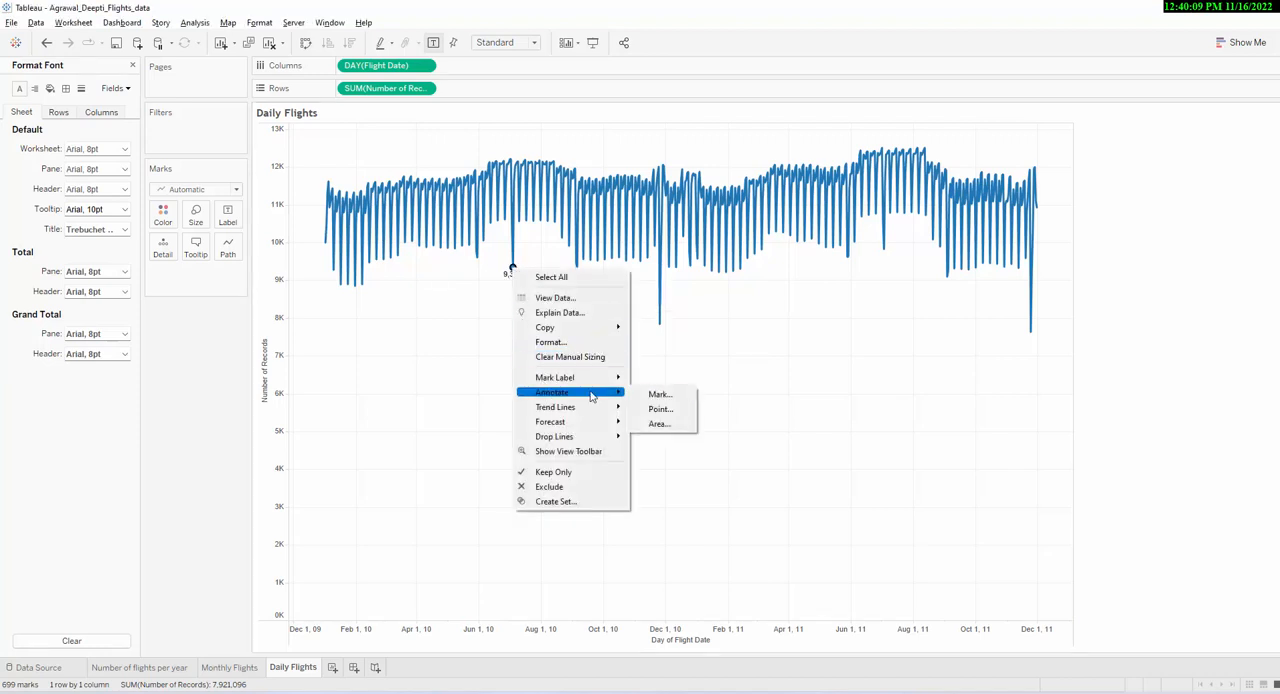
{"action": "left_click", "coordinate": [662, 395]}
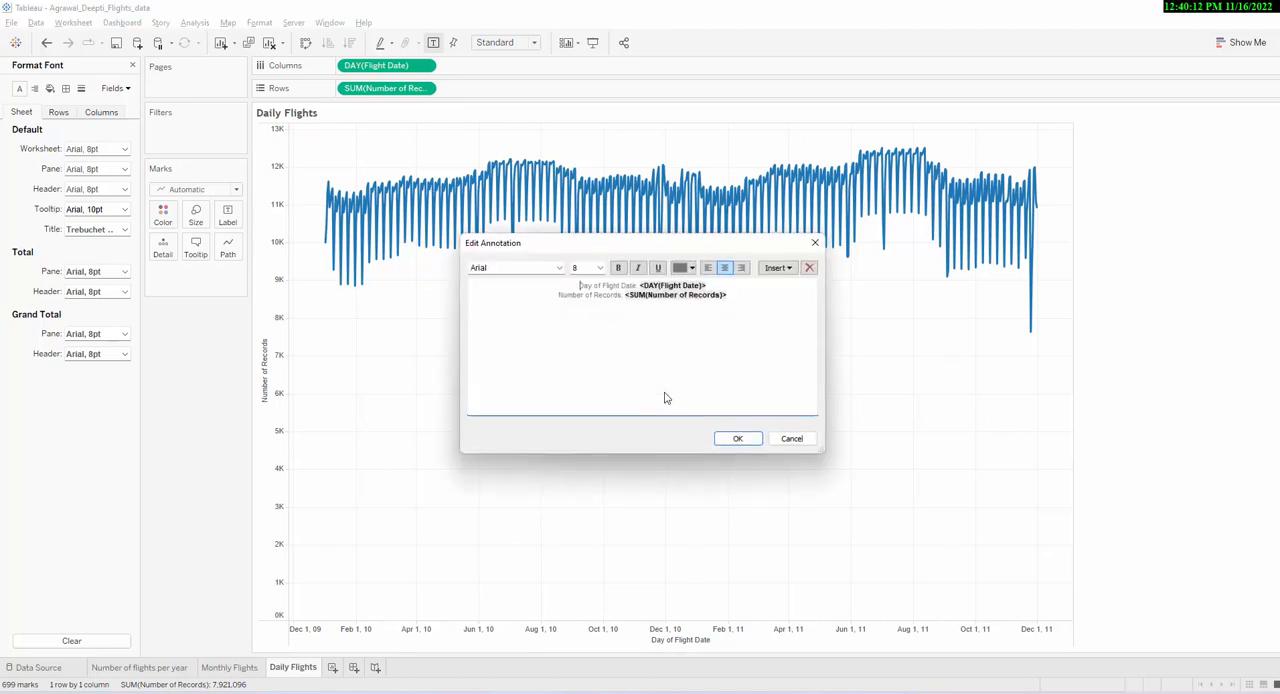
{"action": "left_click", "coordinate": [733, 292]}
{"action": "mouse_move", "coordinate": [720, 245]}
{"action": "left_mouse_down"}
{"action": "mouse_move", "coordinate": [537, 294]}
{"action": "mouse_move", "coordinate": [551, 306]}
{"action": "left_mouse_up"}
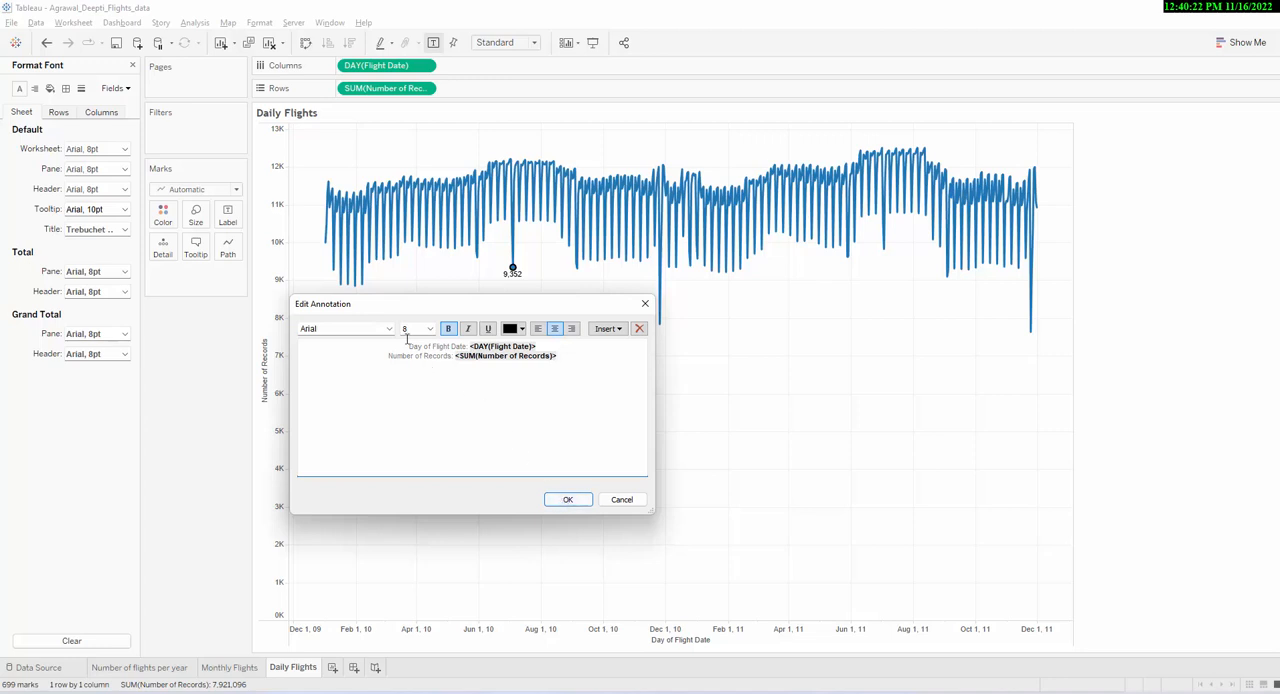
{"action": "left_click_drag", "start_coordinate": [407, 343], "coordinate": [561, 354]}
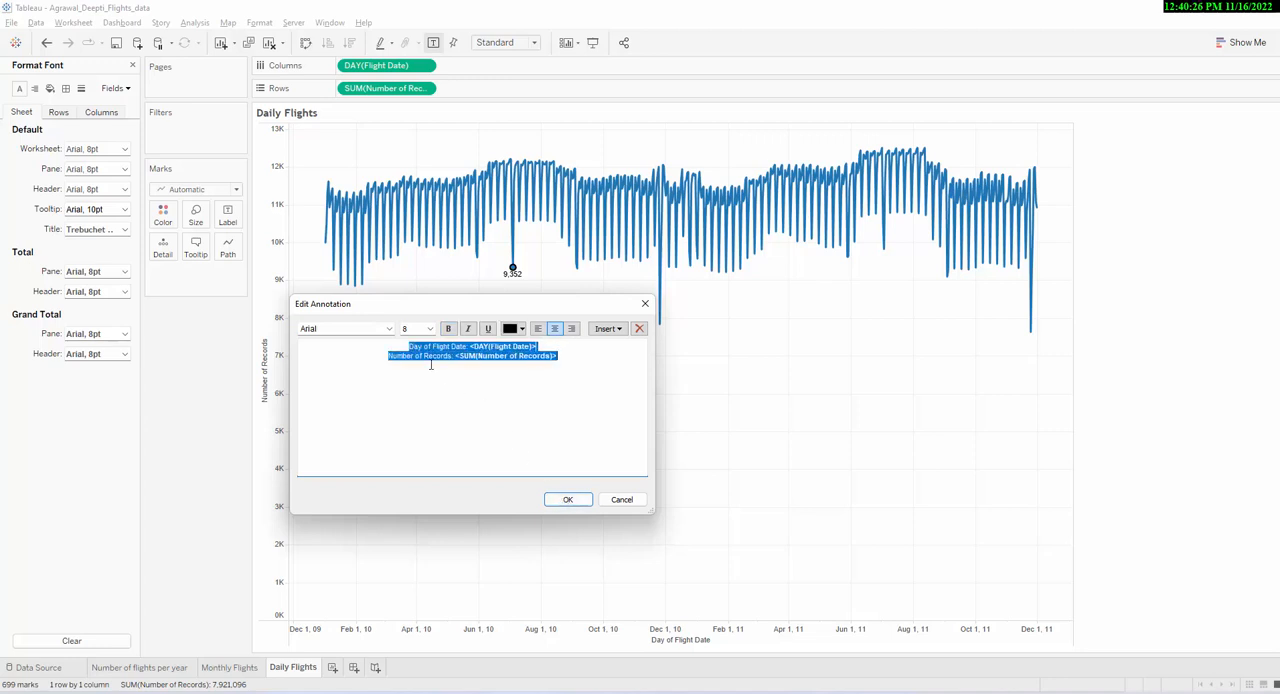
{"action": "left_click", "coordinate": [567, 499]}
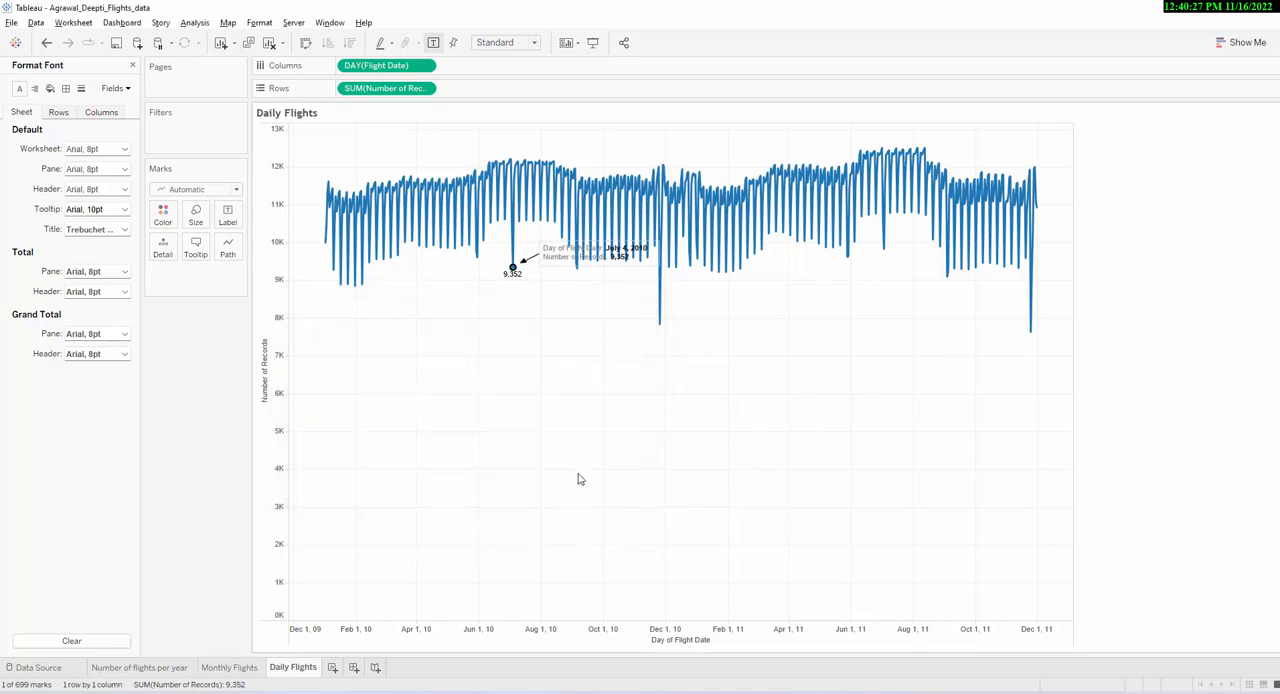
- Move the July 4, 2010 annotation box just below its dip, clear of the line
{"action": "left_click", "coordinate": [551, 262]}
{"action": "mouse_move", "coordinate": [551, 262]}
{"action": "left_mouse_down"}
{"action": "mouse_move", "coordinate": [517, 303]}
{"action": "mouse_move", "coordinate": [445, 312]}
{"action": "left_mouse_up"}
{"action": "left_click_drag", "start_coordinate": [429, 302], "coordinate": [430, 302]}
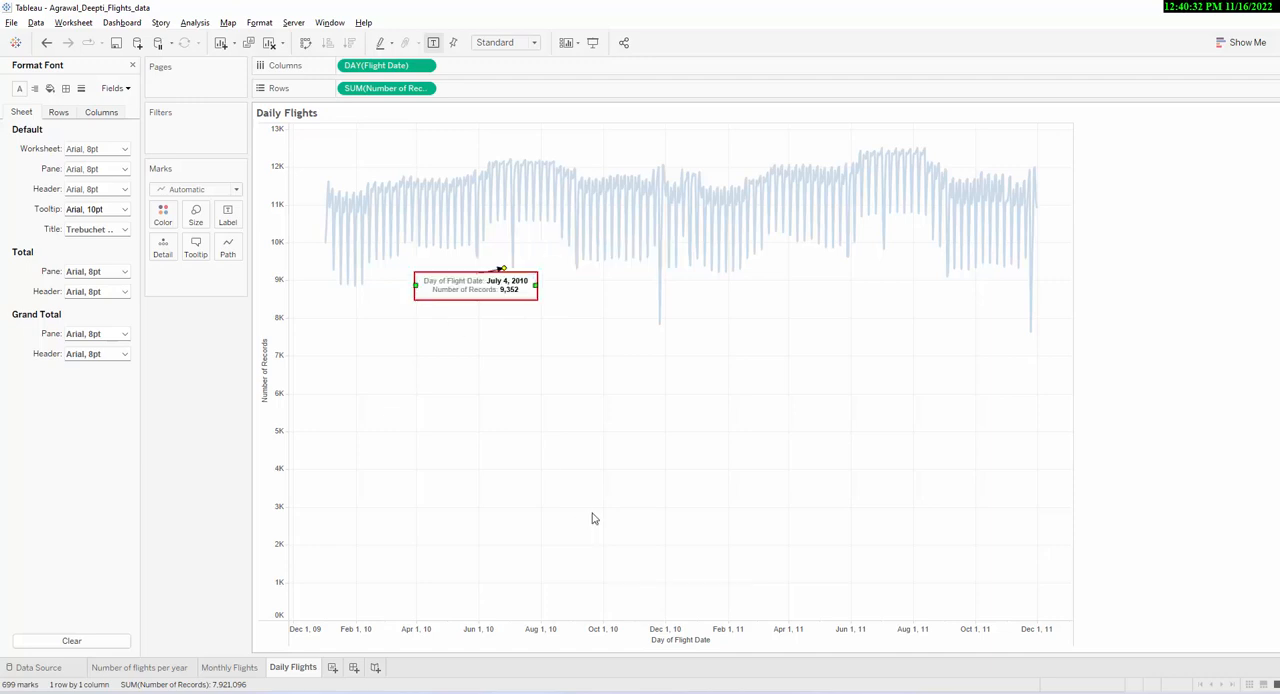
{"action": "left_click", "coordinate": [580, 452]}
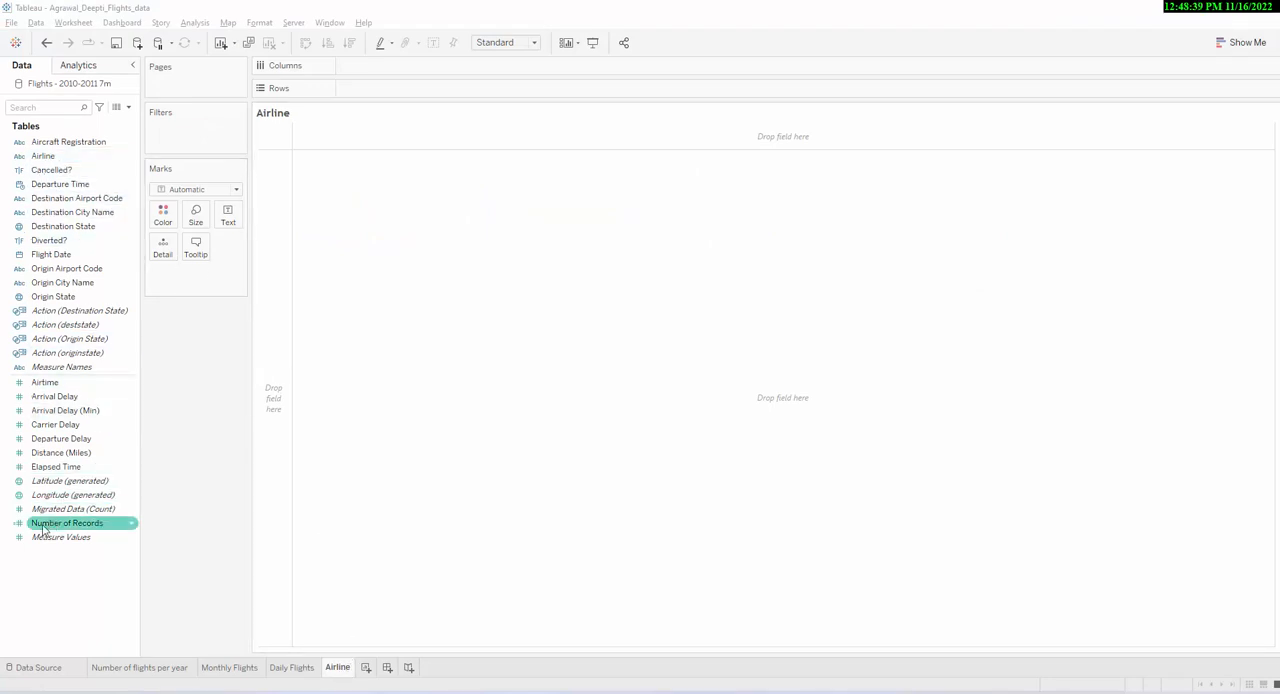
- On the Airline sheet, plot Number of Records on Rows against the year of Flight Date on Columns
{"action": "left_click_drag", "start_coordinate": [46, 530], "coordinate": [386, 98]}
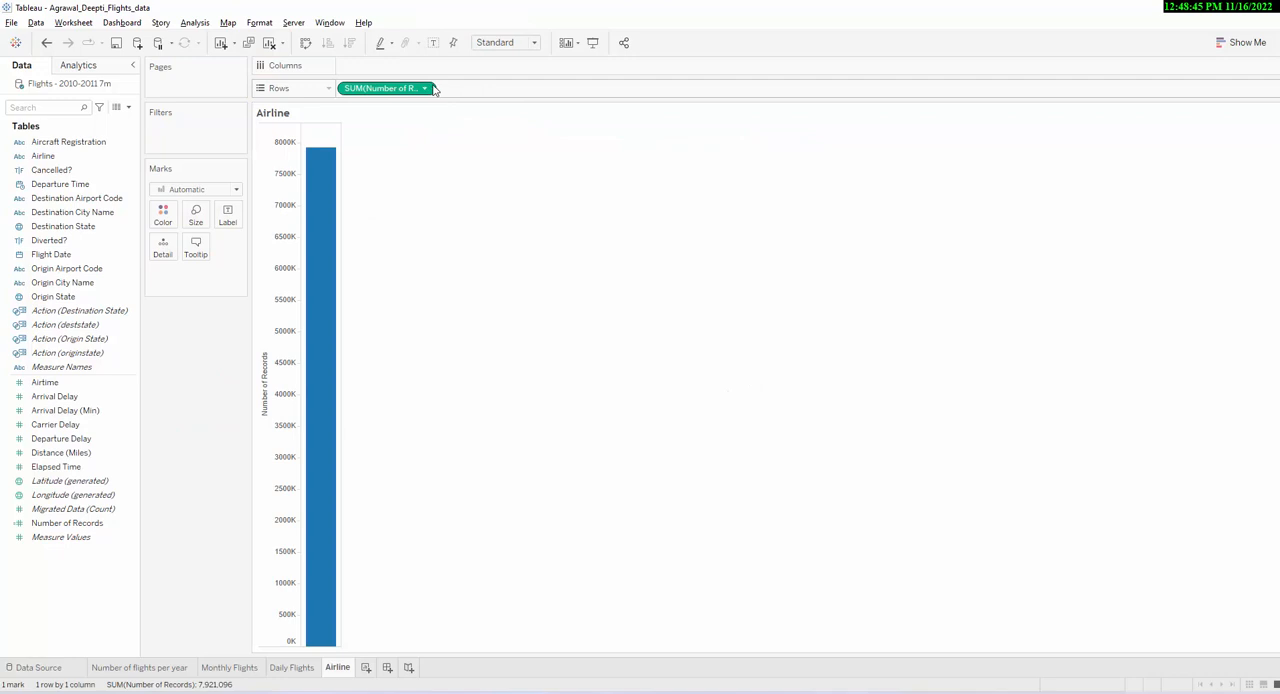
{"action": "left_click", "coordinate": [58, 257]}
{"action": "left_click_drag", "start_coordinate": [58, 257], "coordinate": [368, 68]}
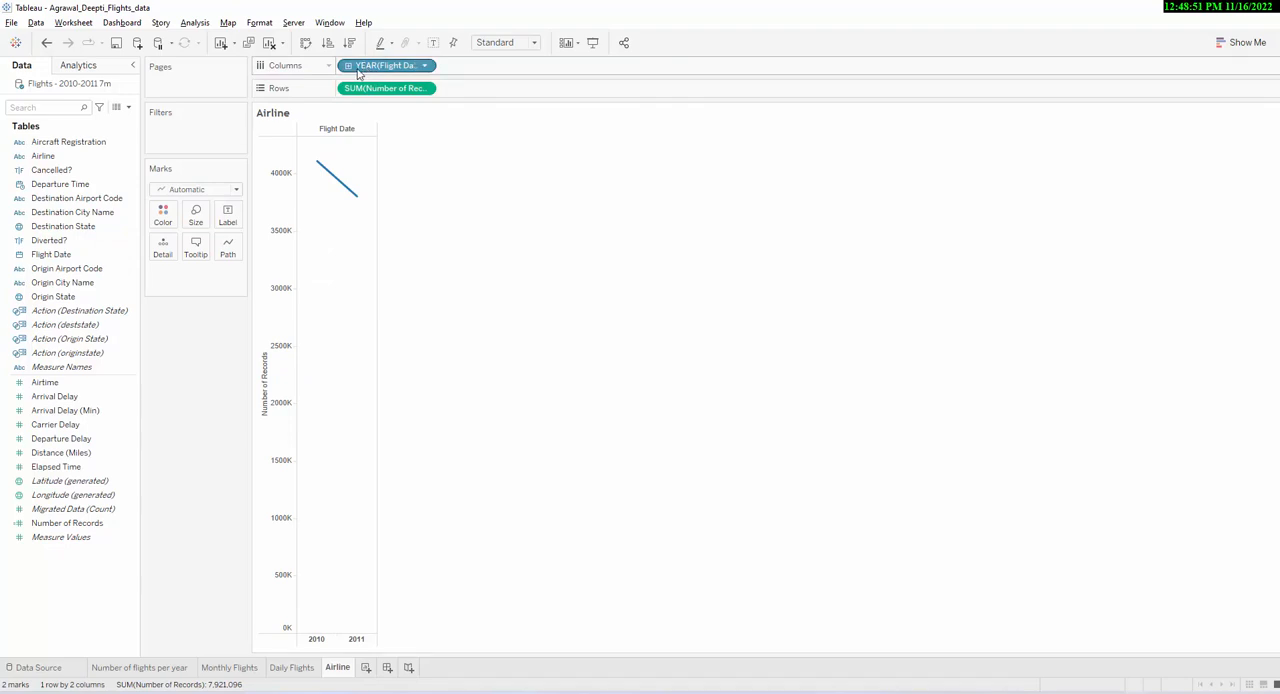
- Switch the Flight Date grouping on Columns from years to the discrete Week Number date part
{"action": "left_click", "coordinate": [425, 66]}
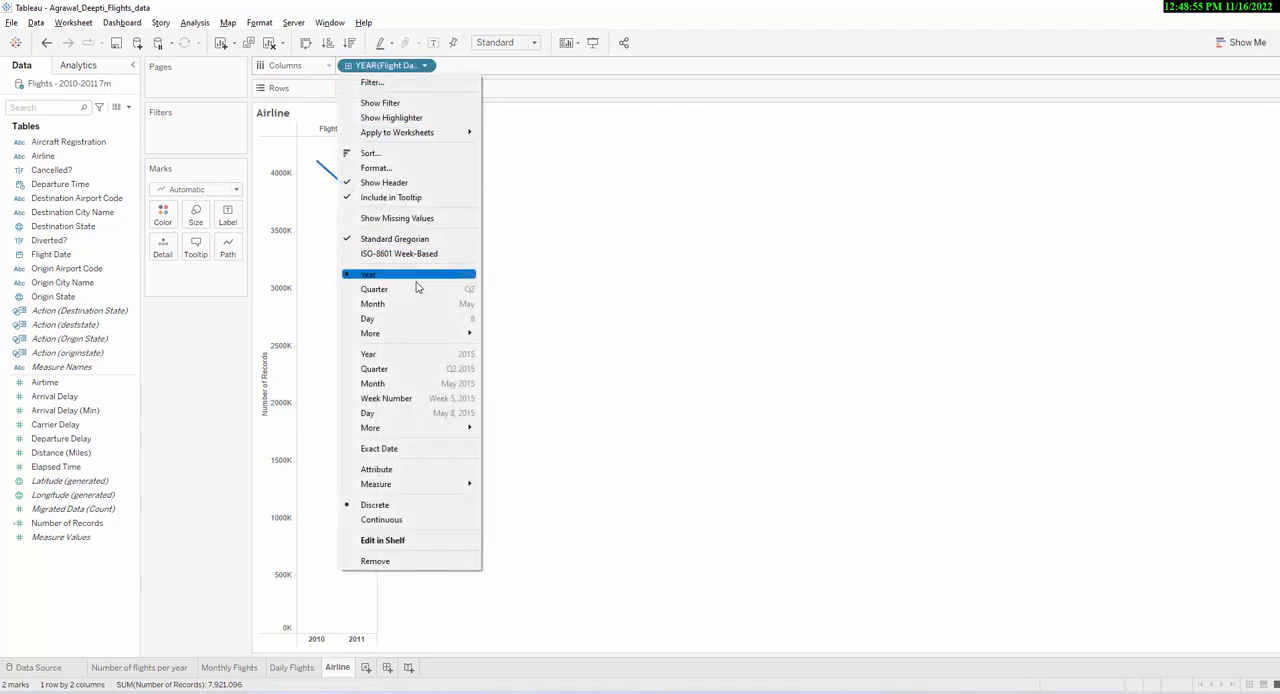
{"action": "mouse_move", "coordinate": [408, 341]}
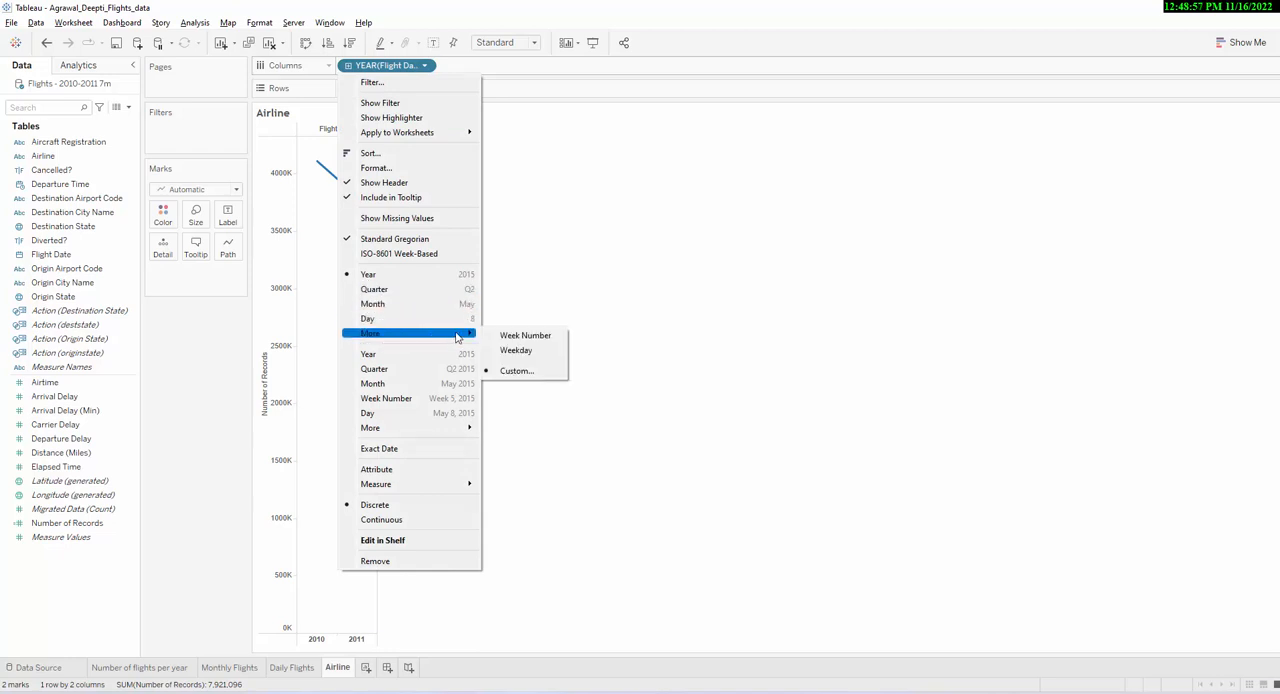
{"action": "left_click", "coordinate": [558, 339]}
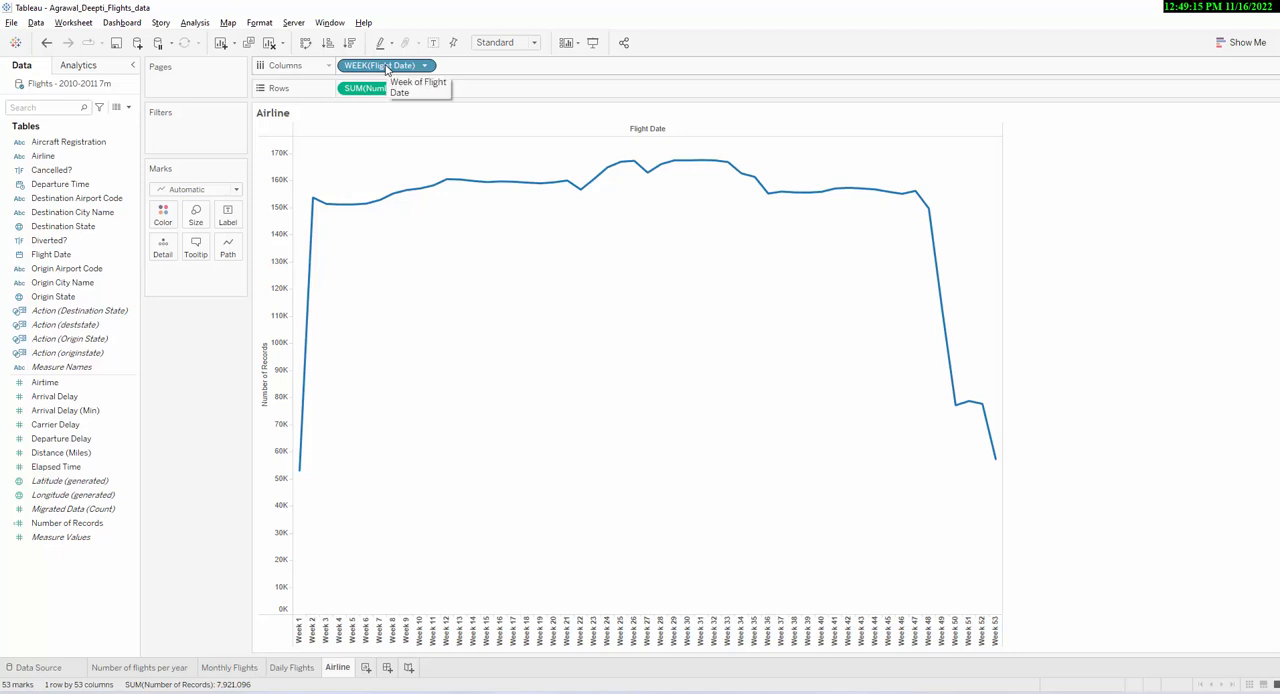
{"action": "mouse_move", "coordinate": [312, 328]}
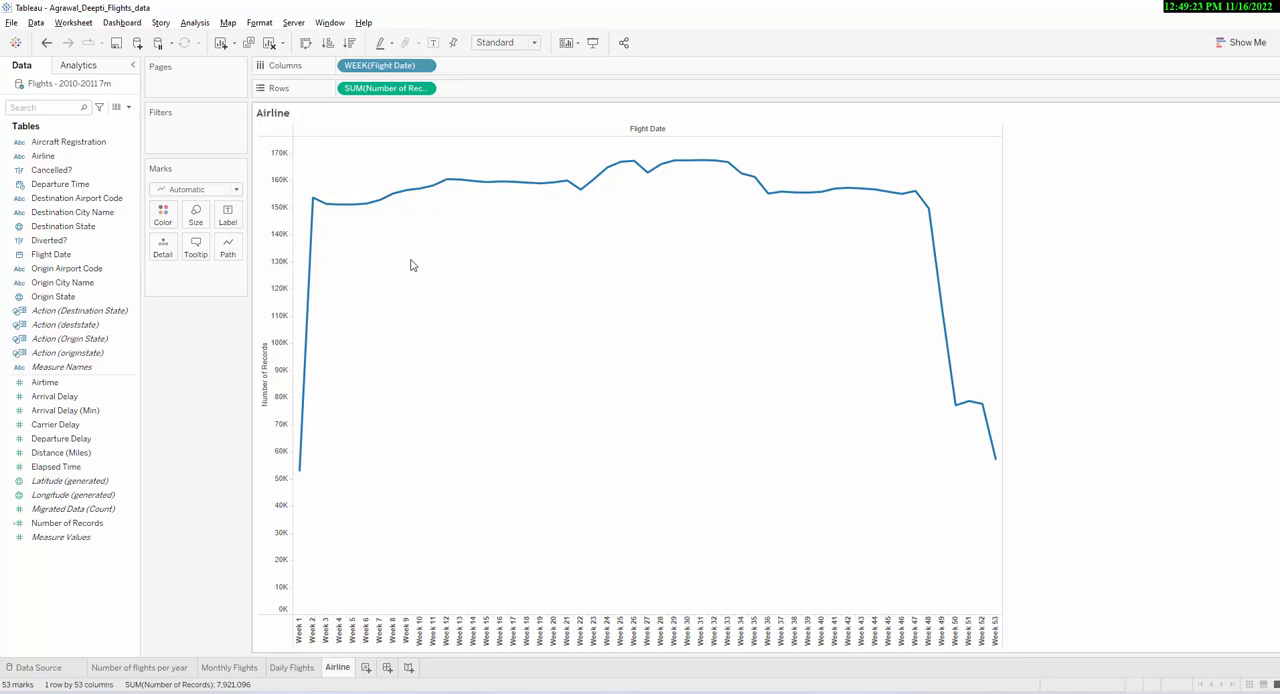
- Color the weekly Number of Records line by Airline and inspect the peak of the Southwest line
{"action": "left_click", "coordinate": [43, 157]}
{"action": "left_click_drag", "start_coordinate": [43, 157], "coordinate": [166, 216]}
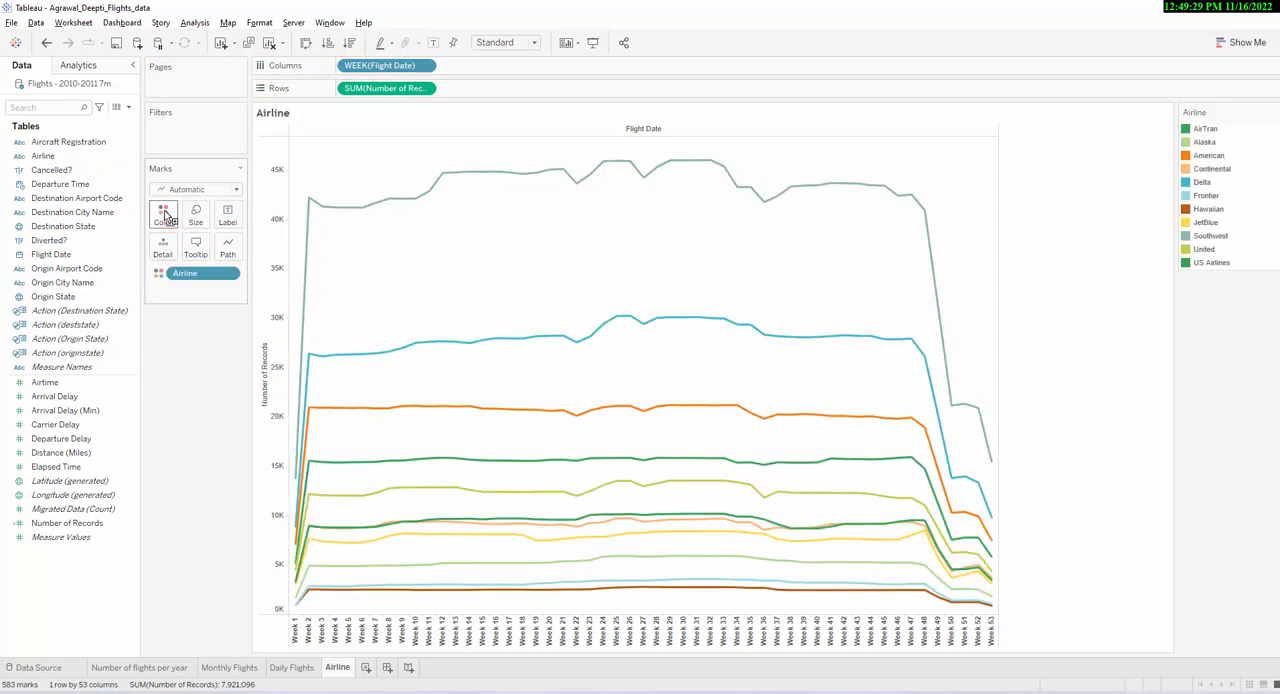
{"action": "mouse_move", "coordinate": [528, 572]}
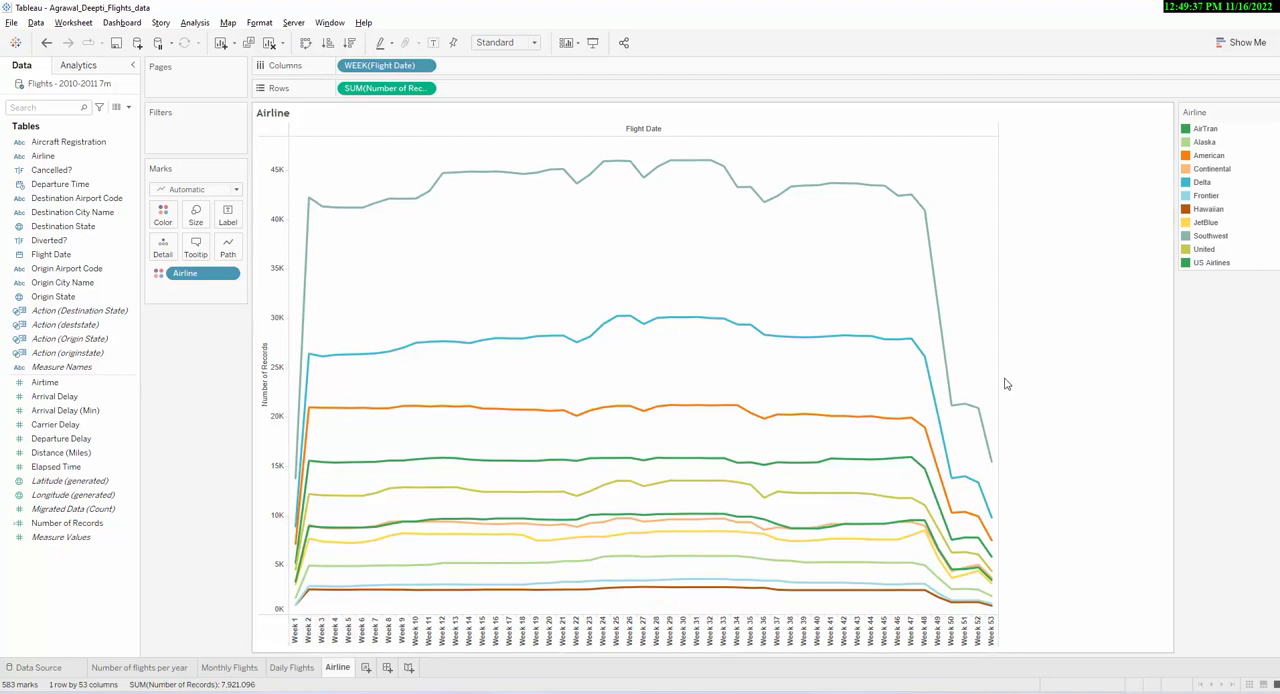
{"action": "mouse_move", "coordinate": [683, 168]}
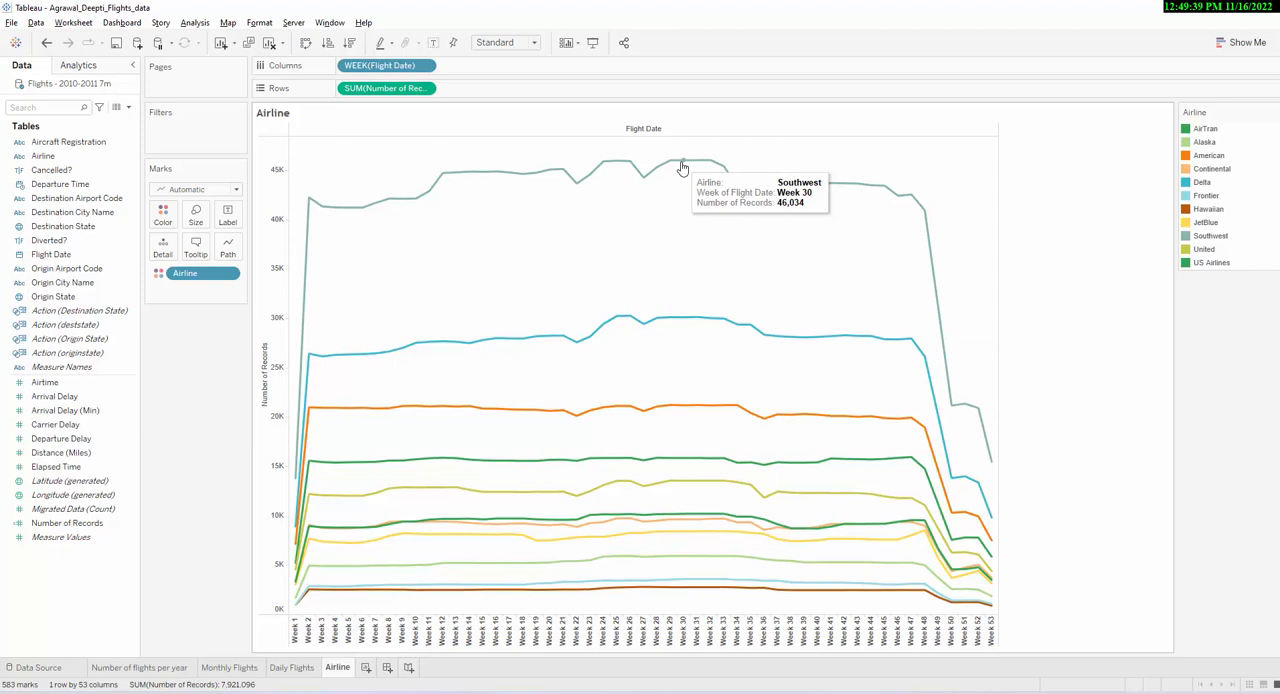